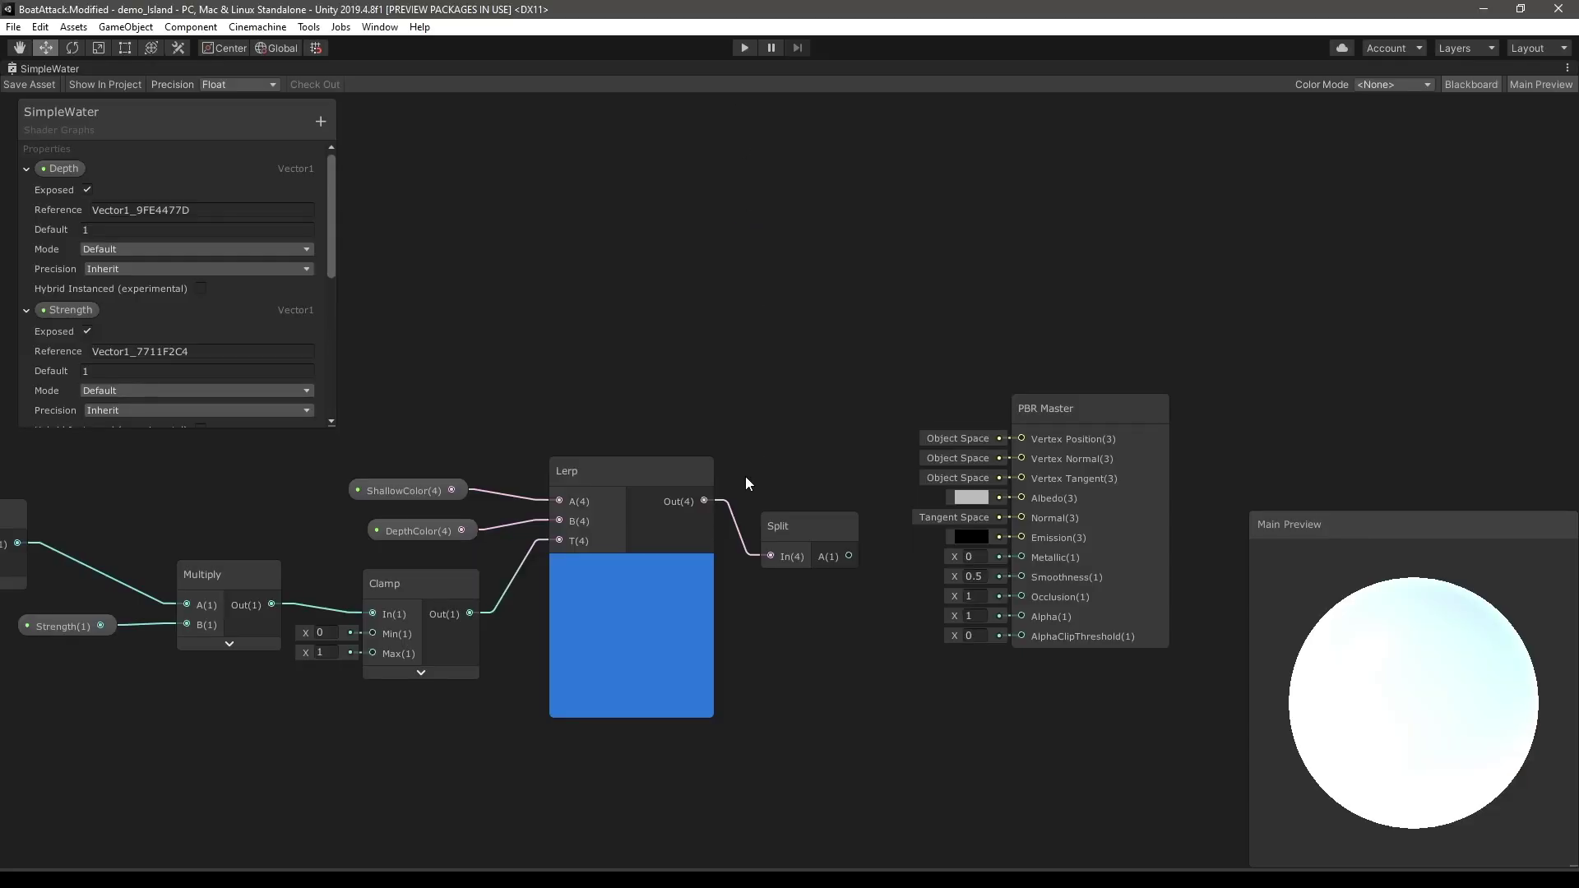
- Wire Lerp Out to the old Albedo, then Split A to Alpha and Lerp Out to Base Color
left_click_drag(706, 501, 1024, 496)
left_click_drag(850, 558, 1019, 619)
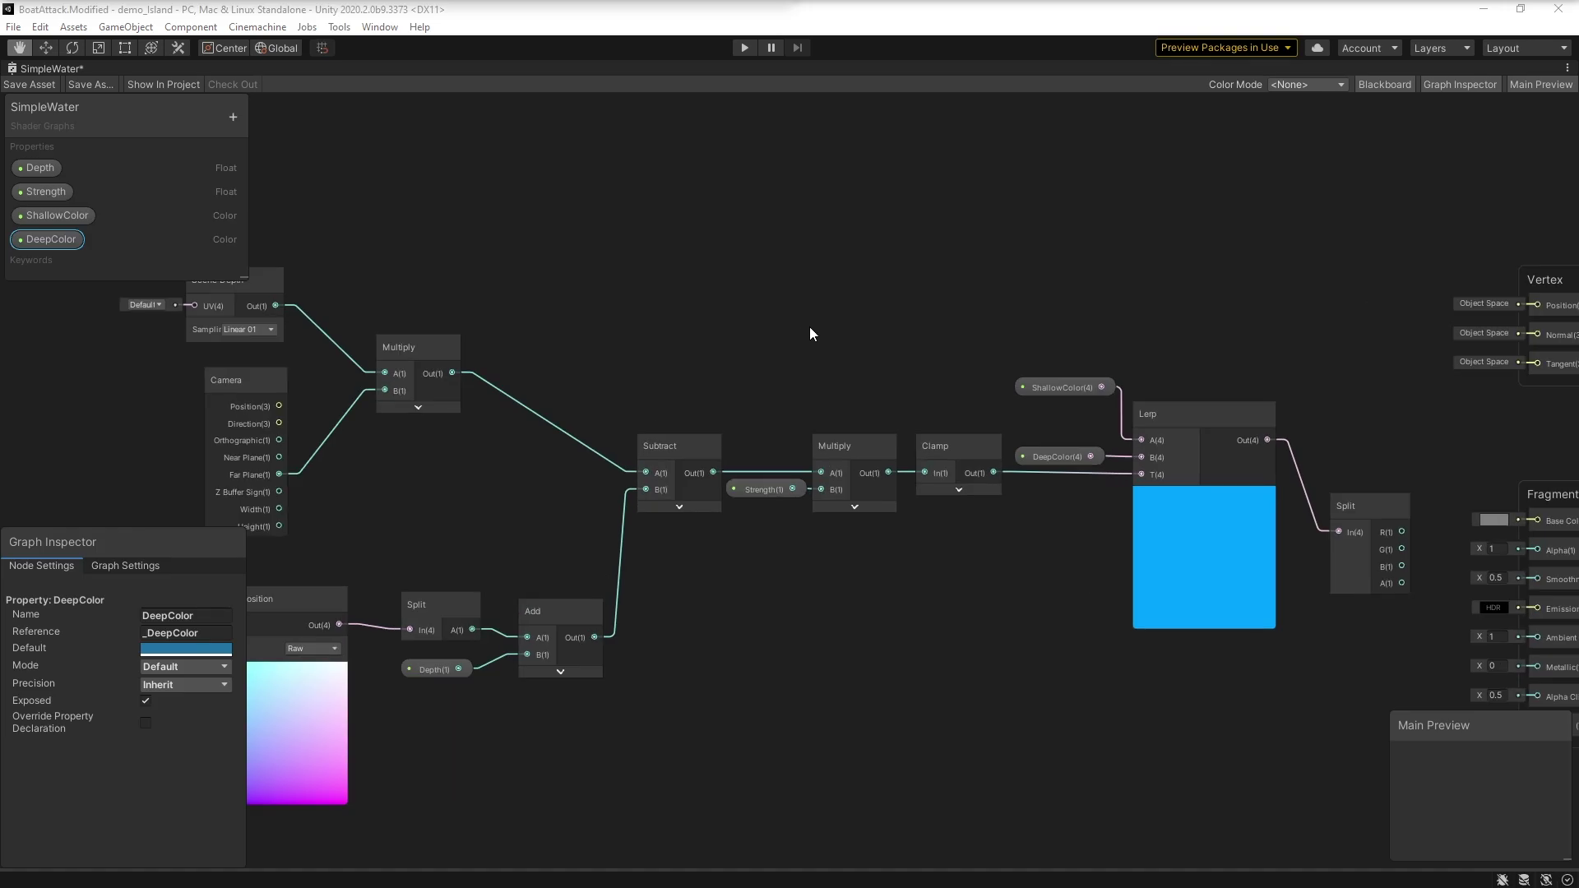
middle_click_drag(809, 327, 469, 289)
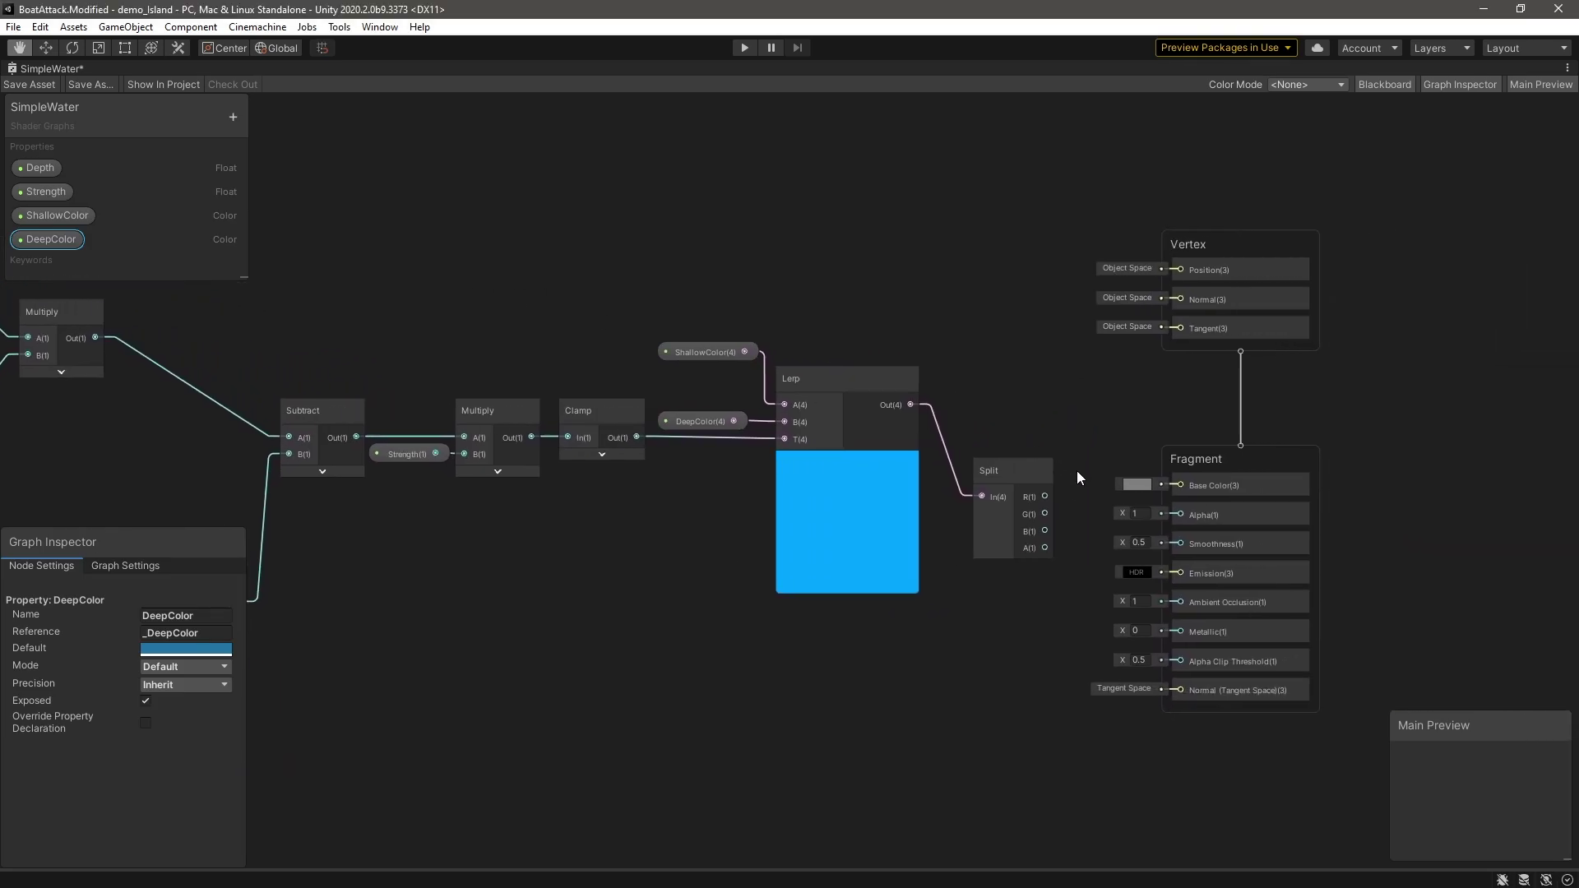
left_click_drag(1045, 548, 1176, 515)
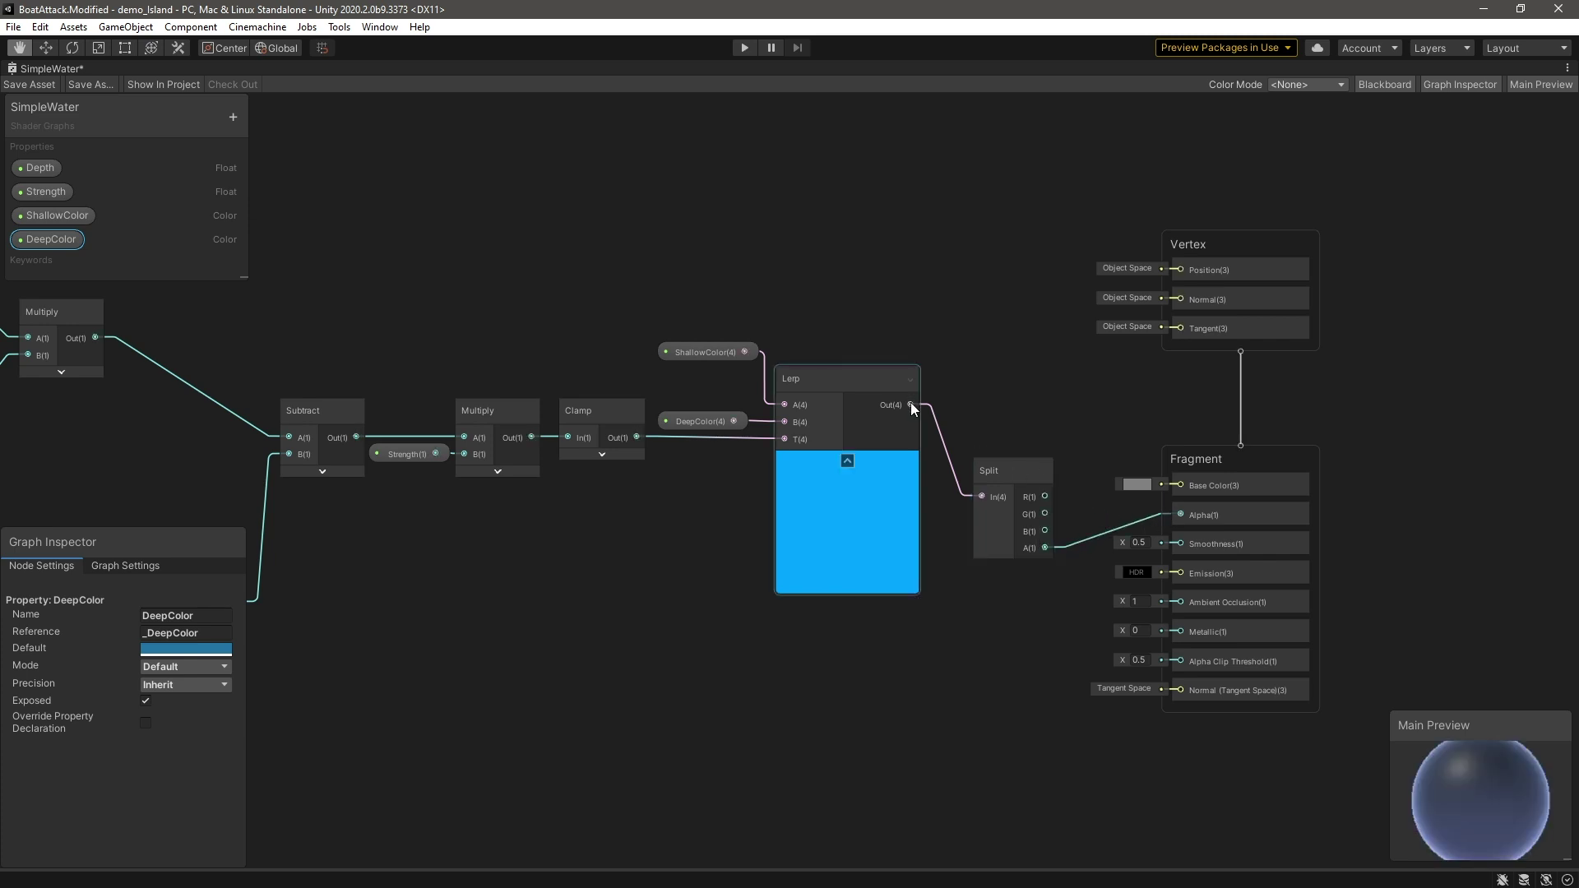
left_click_drag(910, 405, 1174, 482)
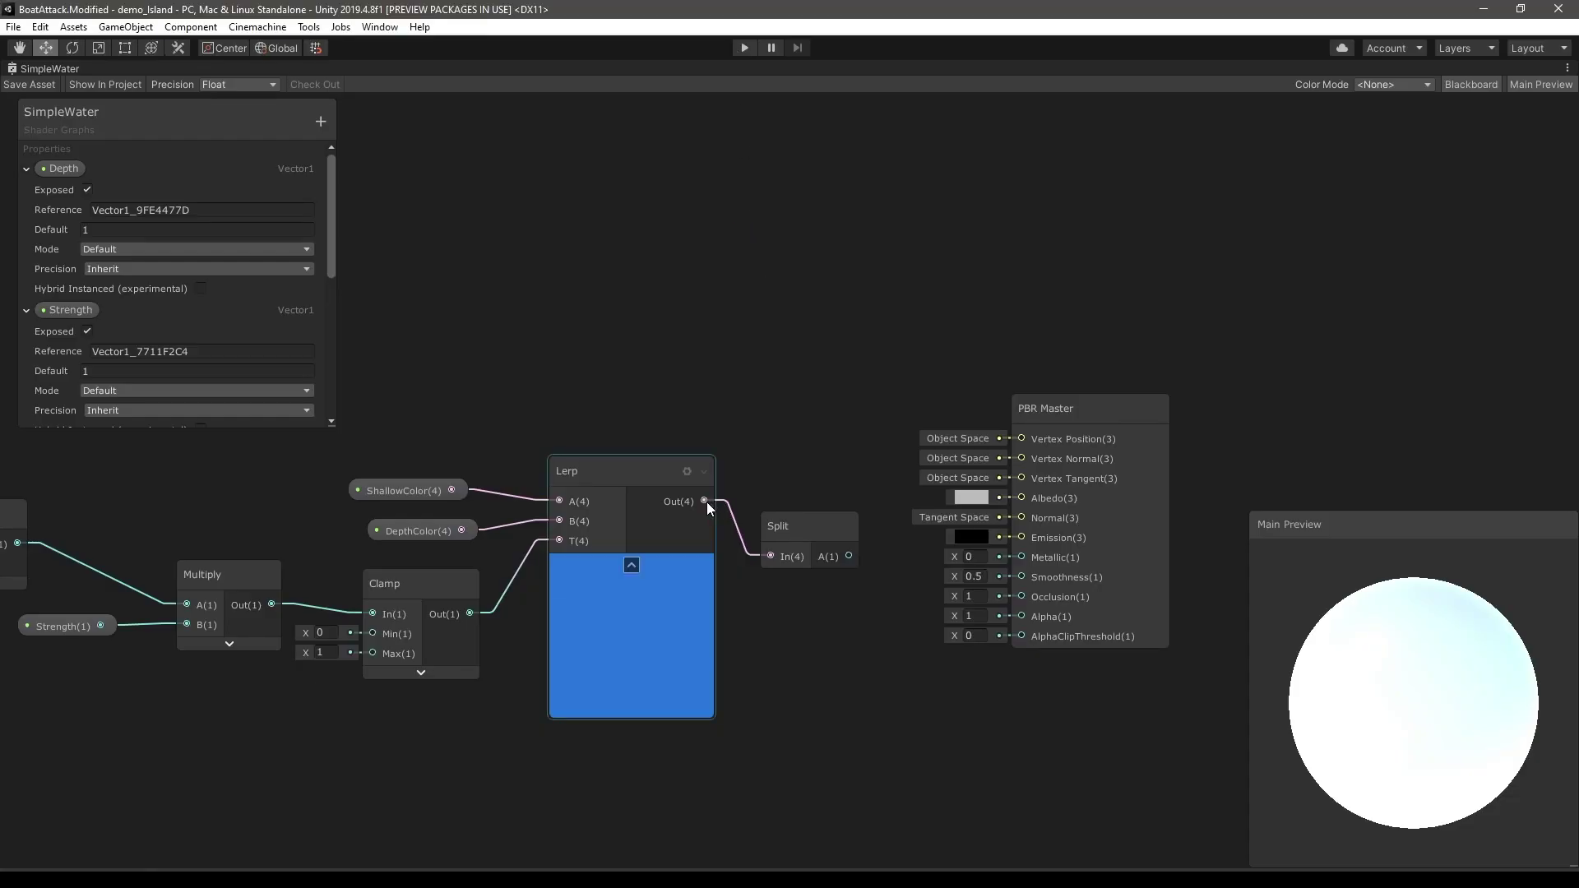
- Connect the Lerp output to the PBR Master's Albedo input
left_click_drag(705, 500, 1024, 498)
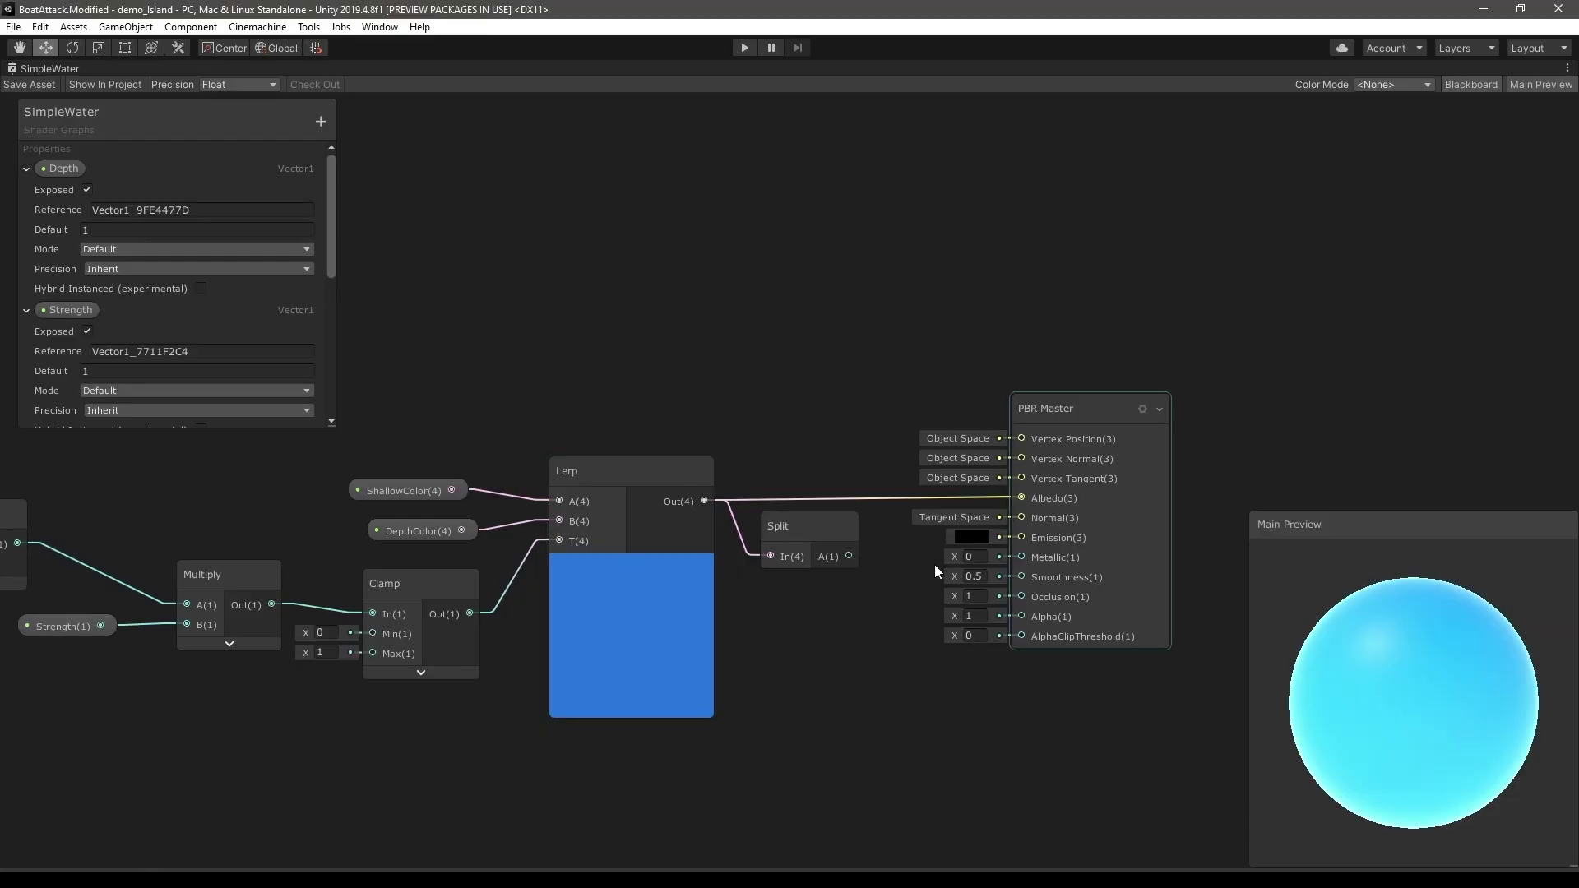
left_click_drag(851, 556, 1020, 618)
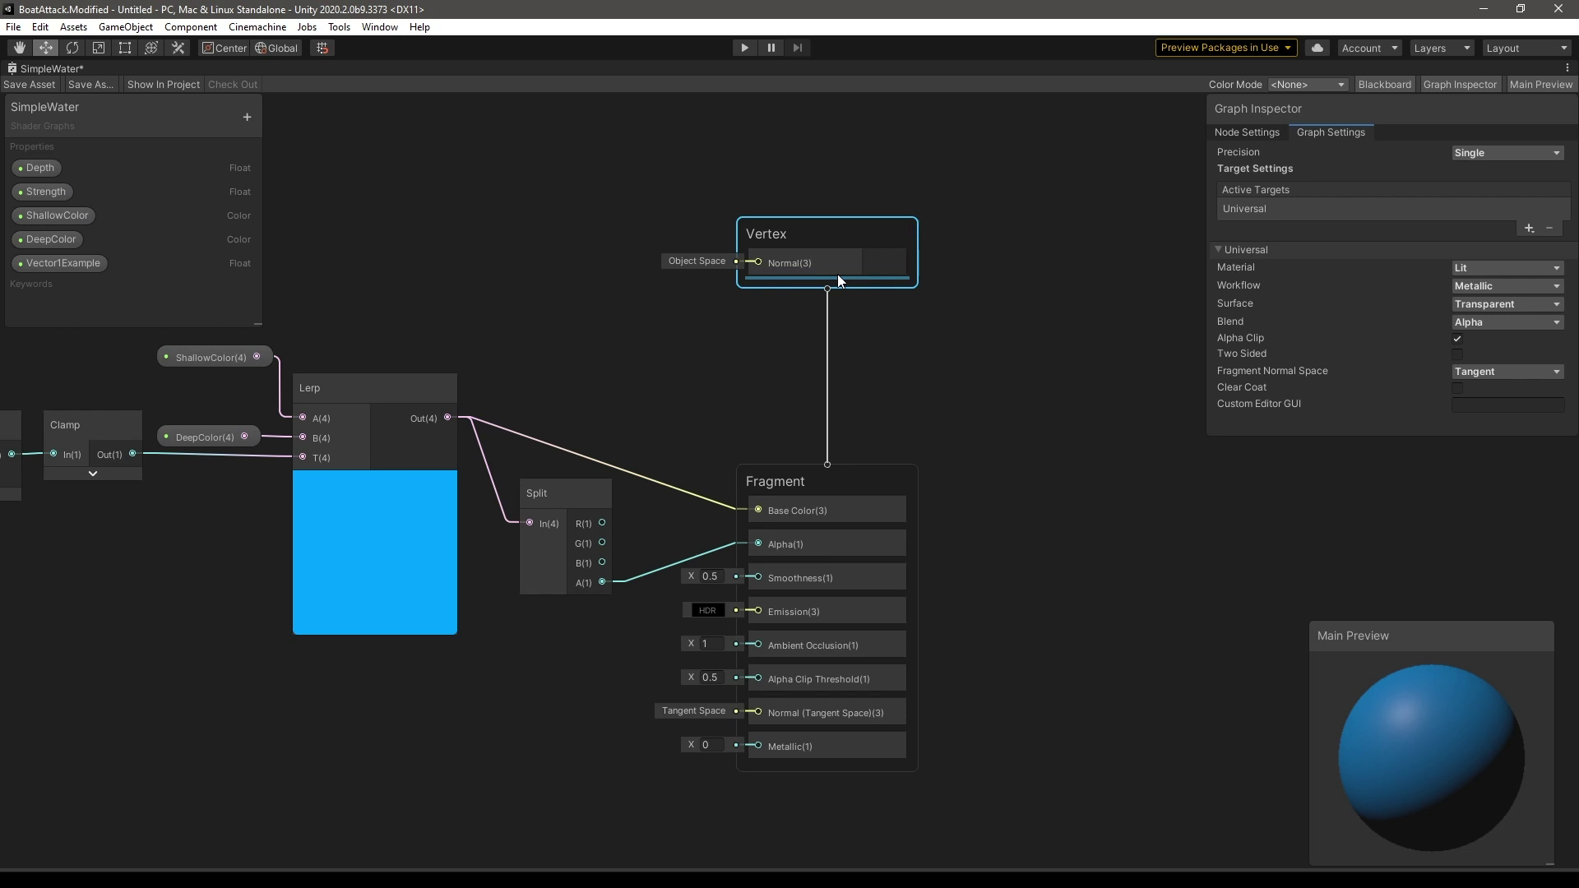
- Add a Position block to the Vertex stack, then delete the Normal and Position blocks
key("space")
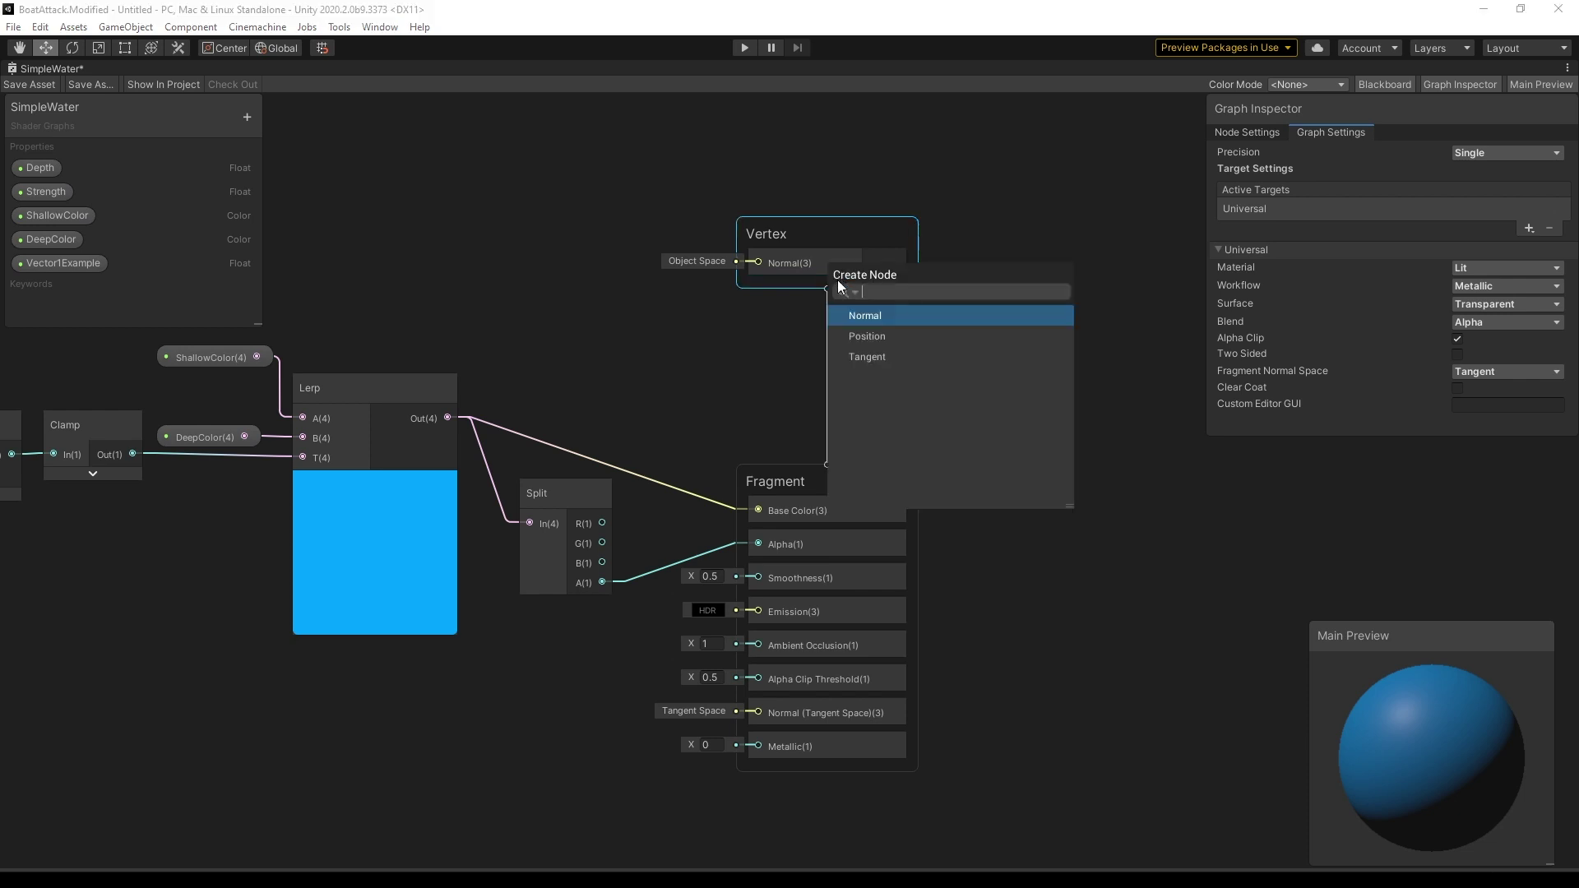
left_click(856, 337)
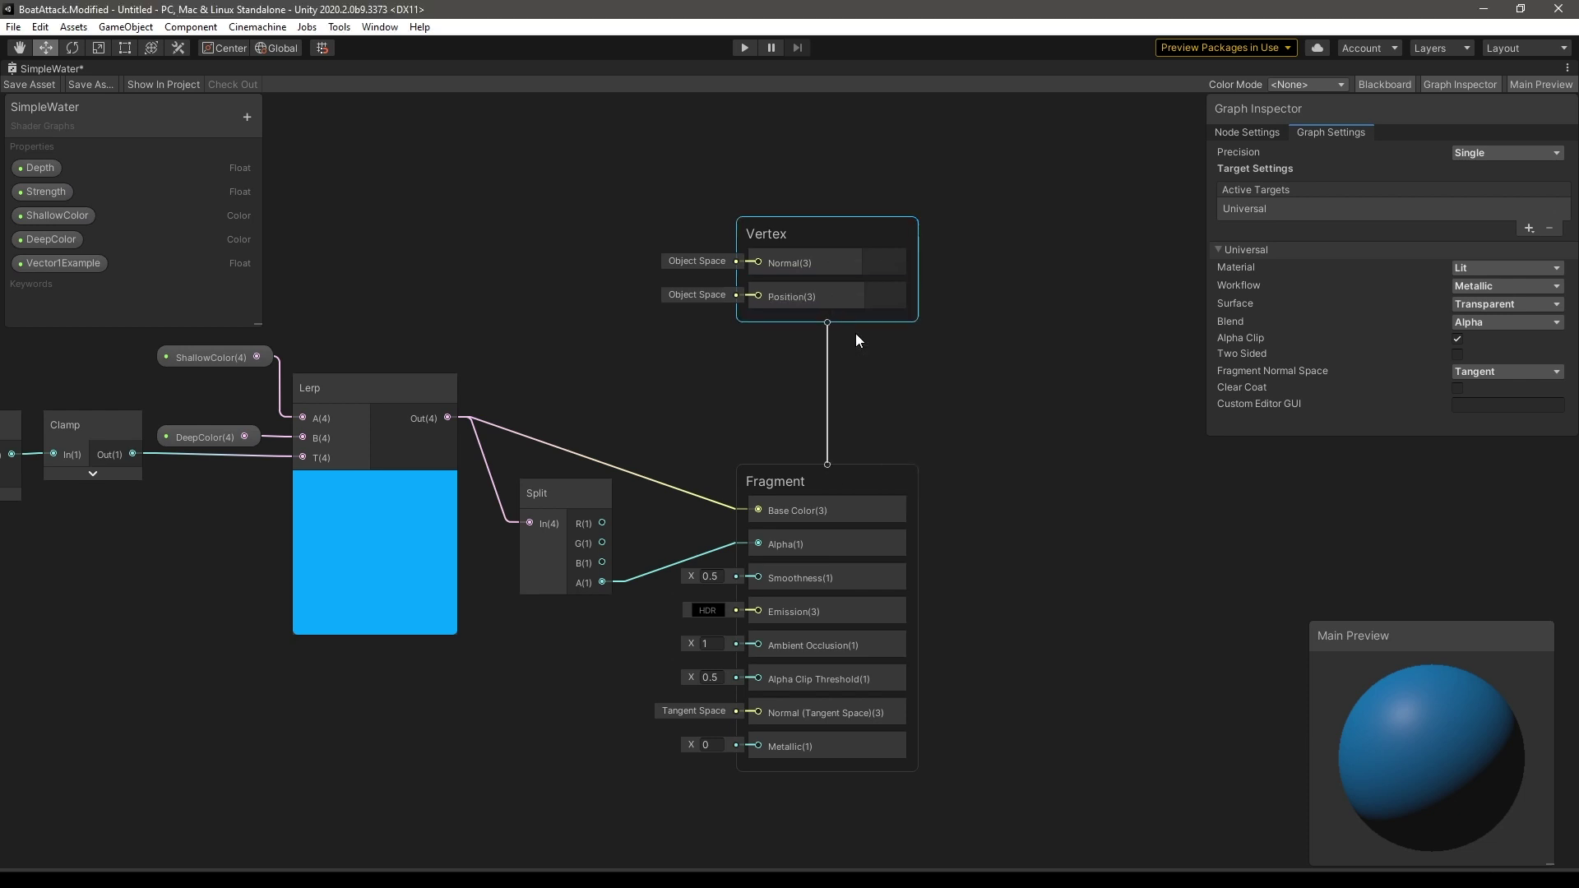
left_click(846, 271)
key("Delete")
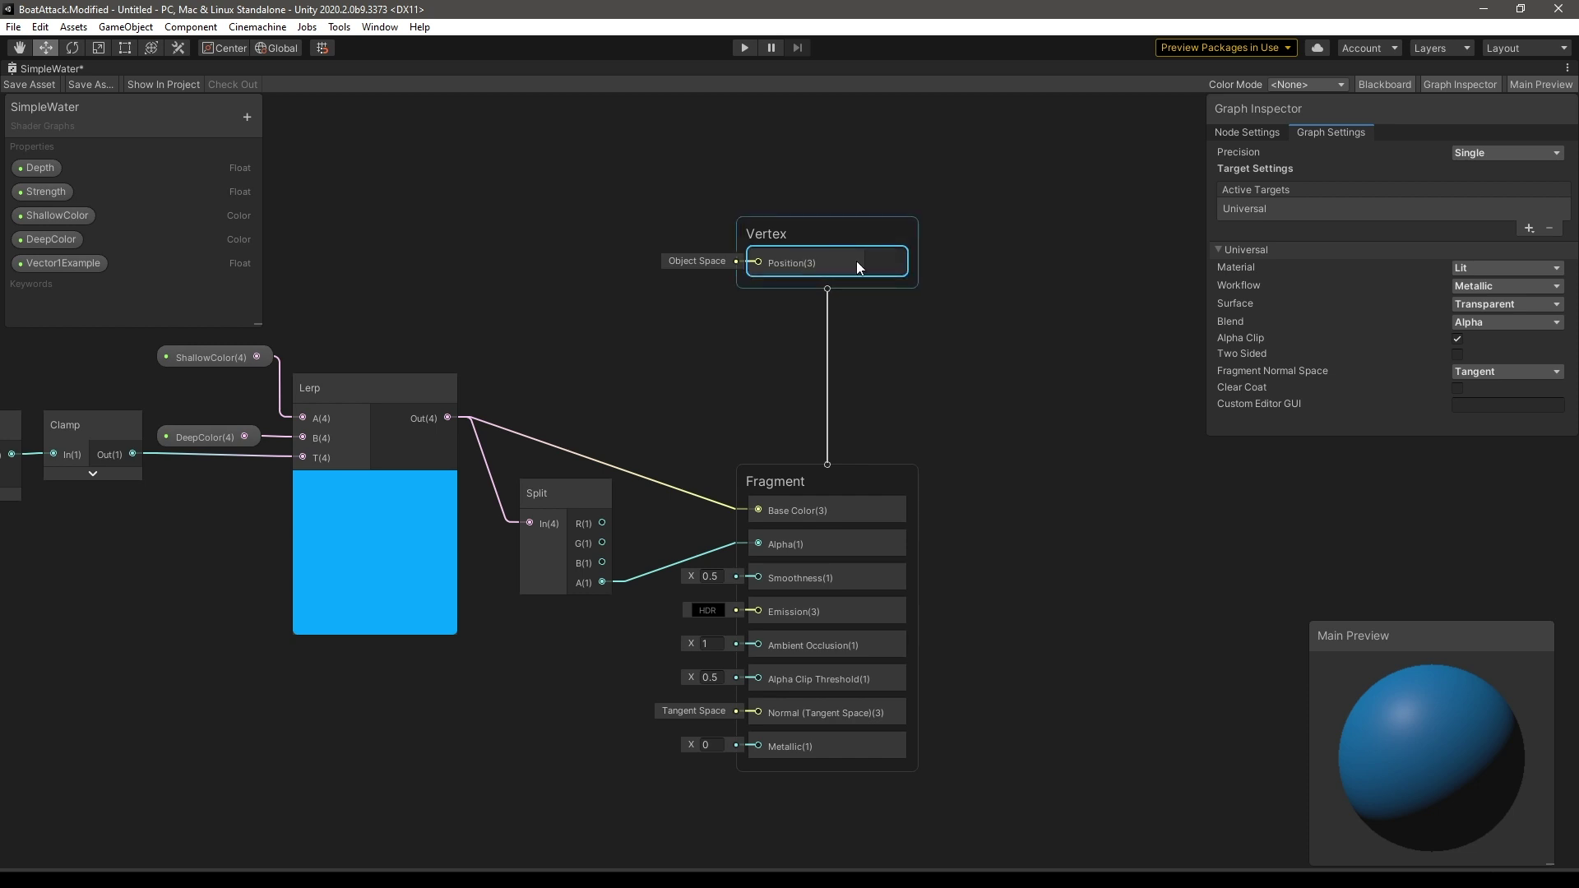
key("Delete")
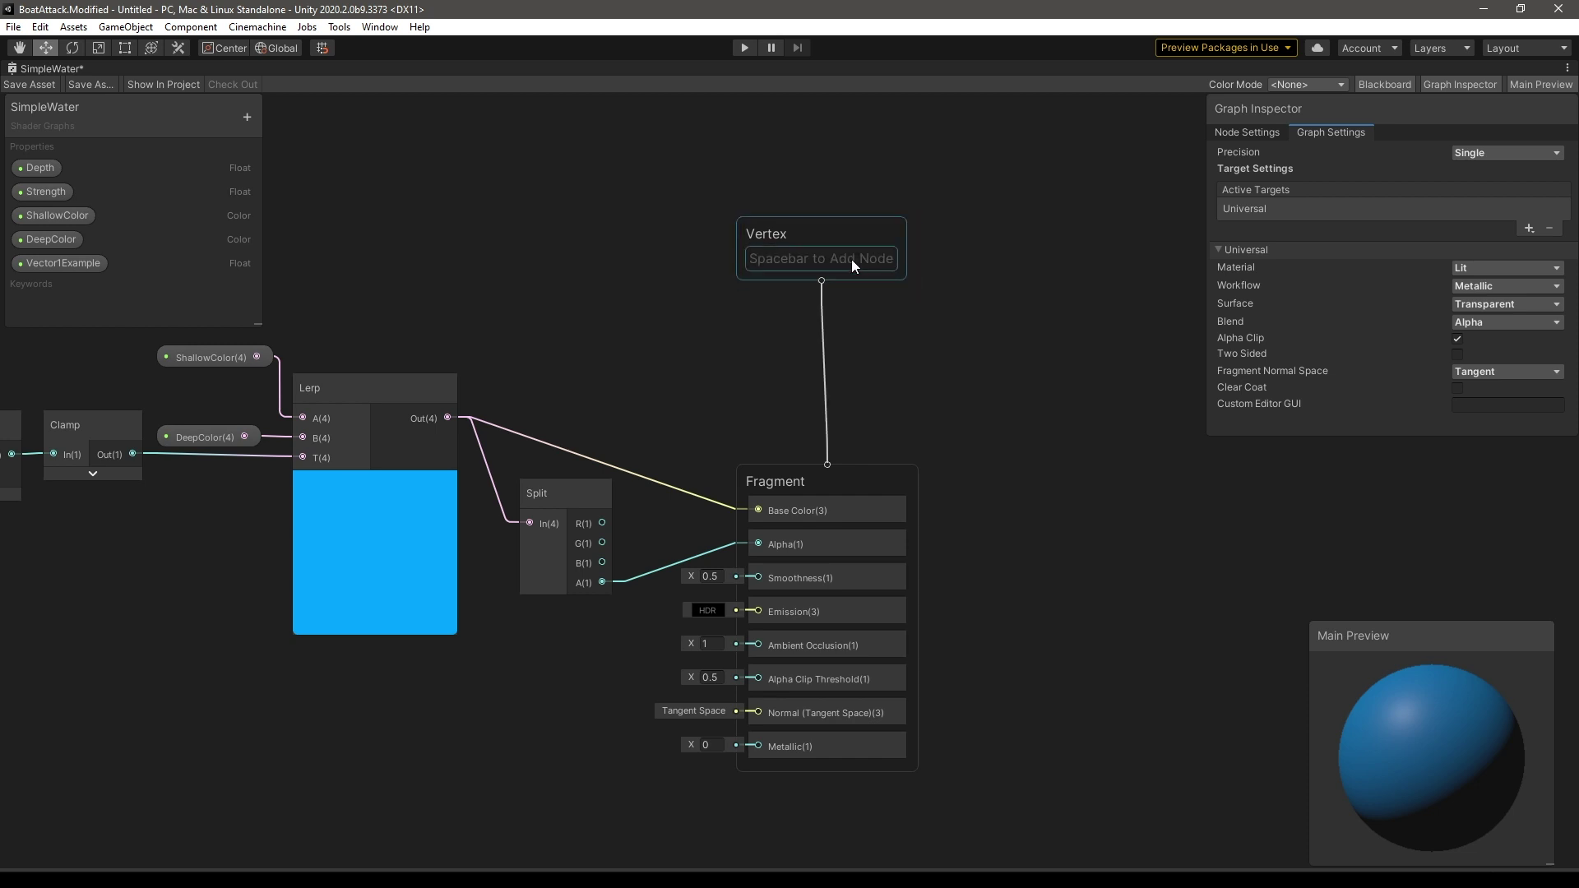
- Undo to restore Normal and Position, then add a Tangent block to the Vertex stack
key("space")
key("Escape")
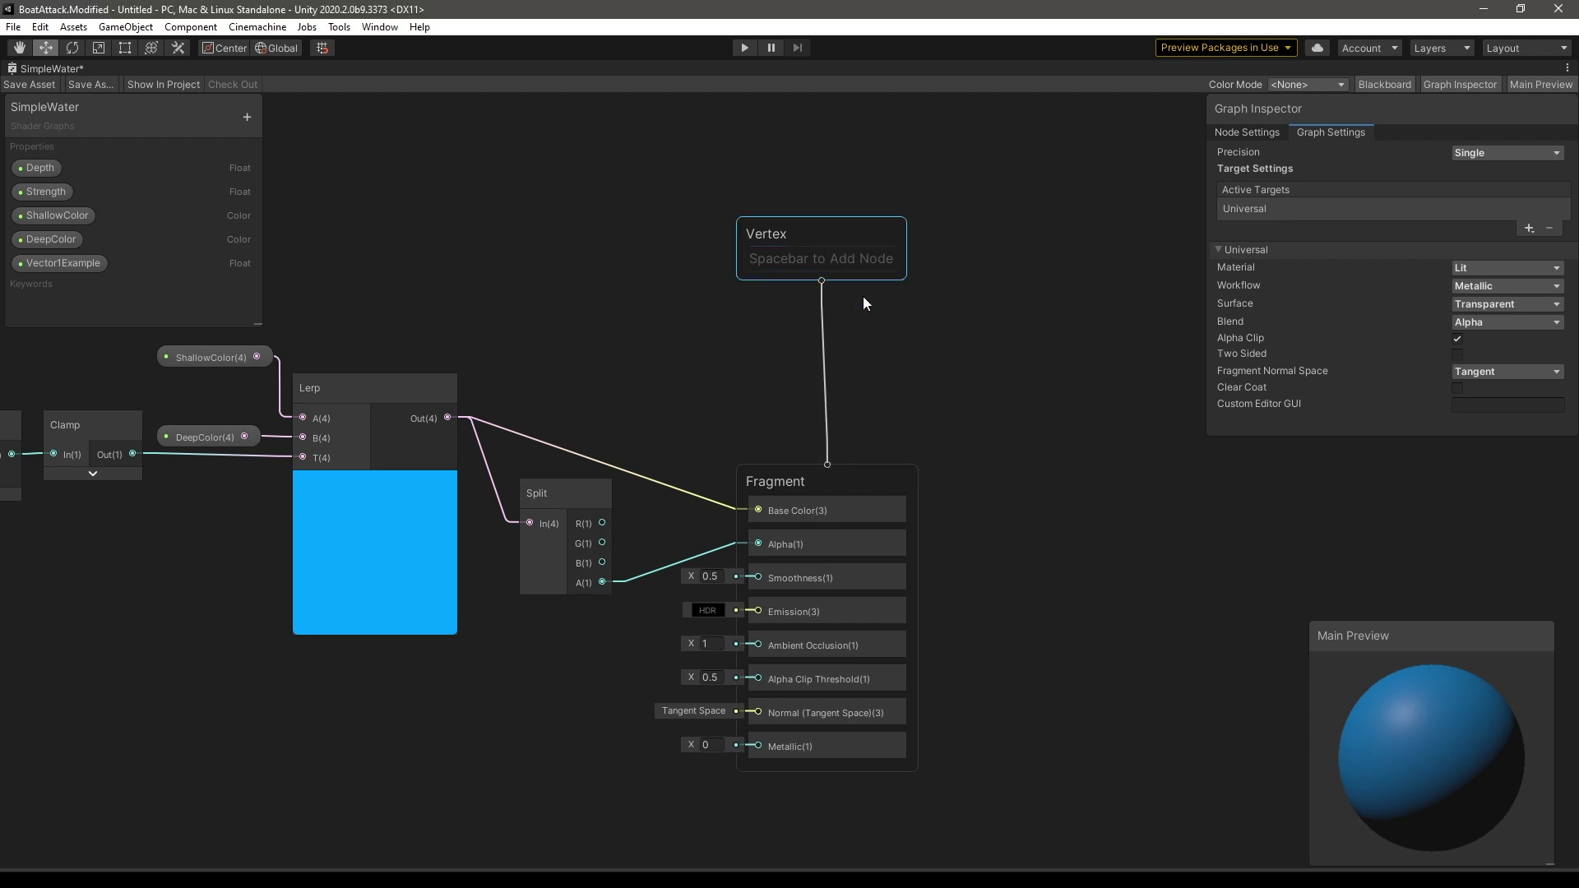
key("ctrl+z")
key("ctrl+z")
right_click(841, 317)
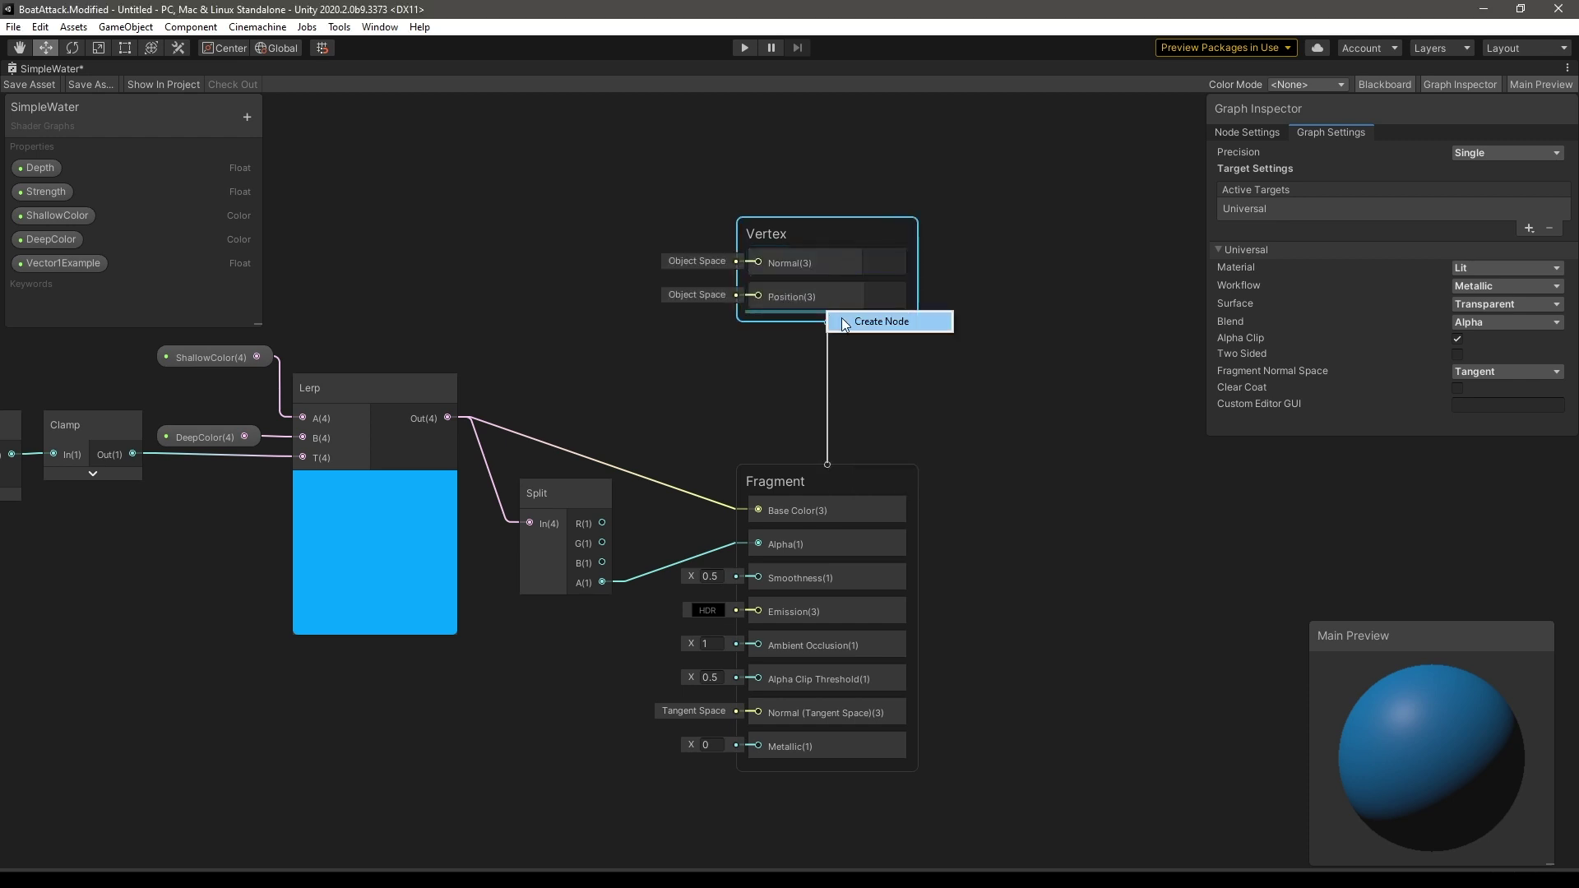
left_click(847, 321)
left_click(878, 387)
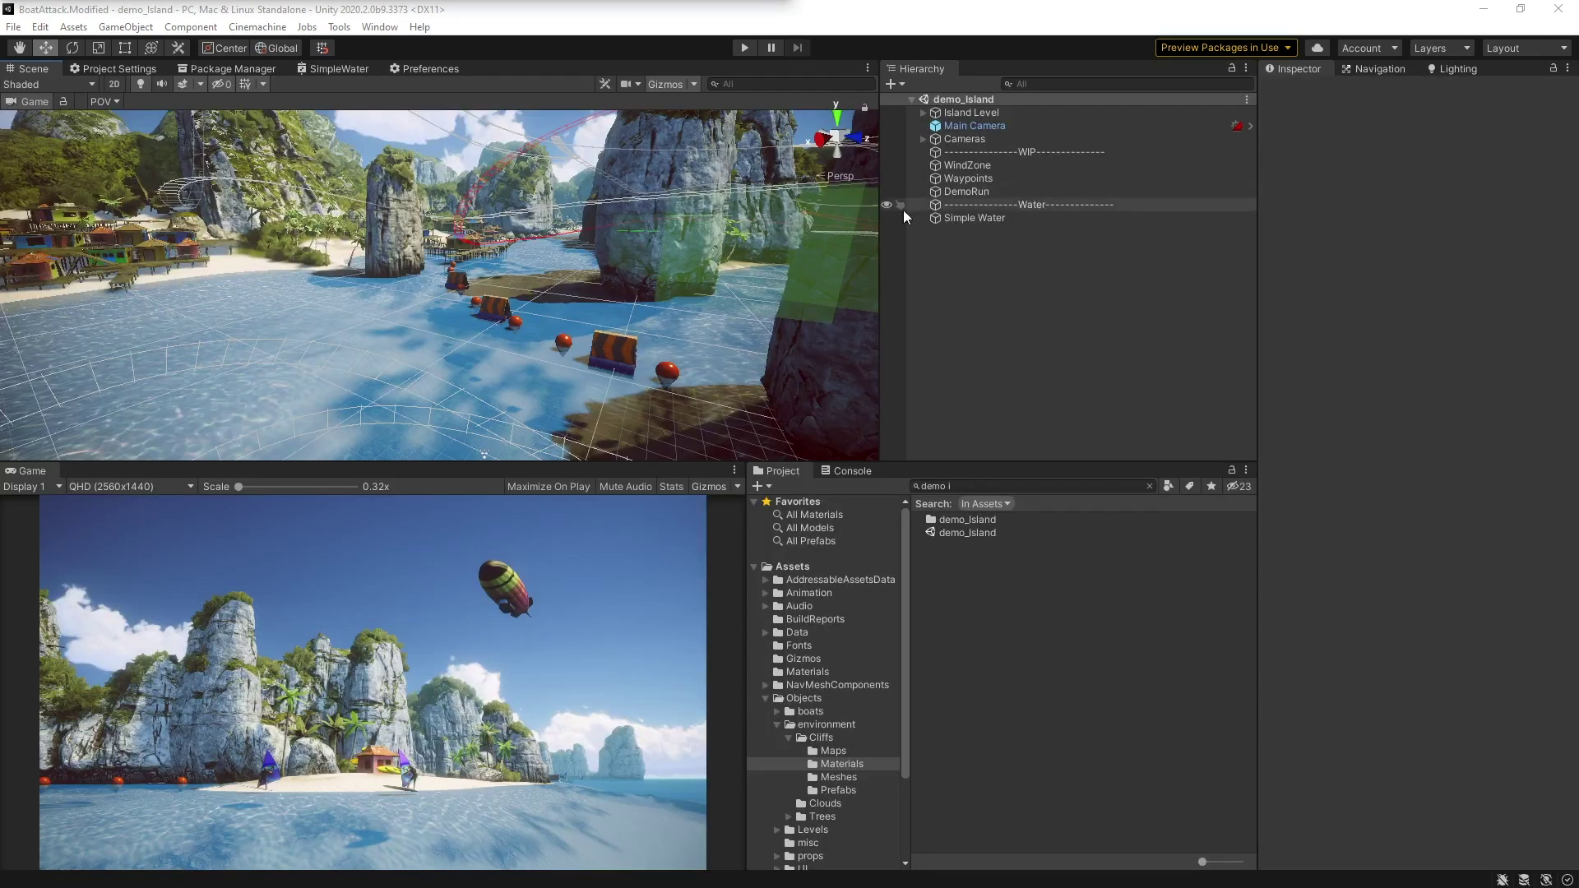
- Uncheck Automatically Add and Remove Block Nodes in Shader Graph preferences, then show PBR Master's generated code
left_click(999, 279)
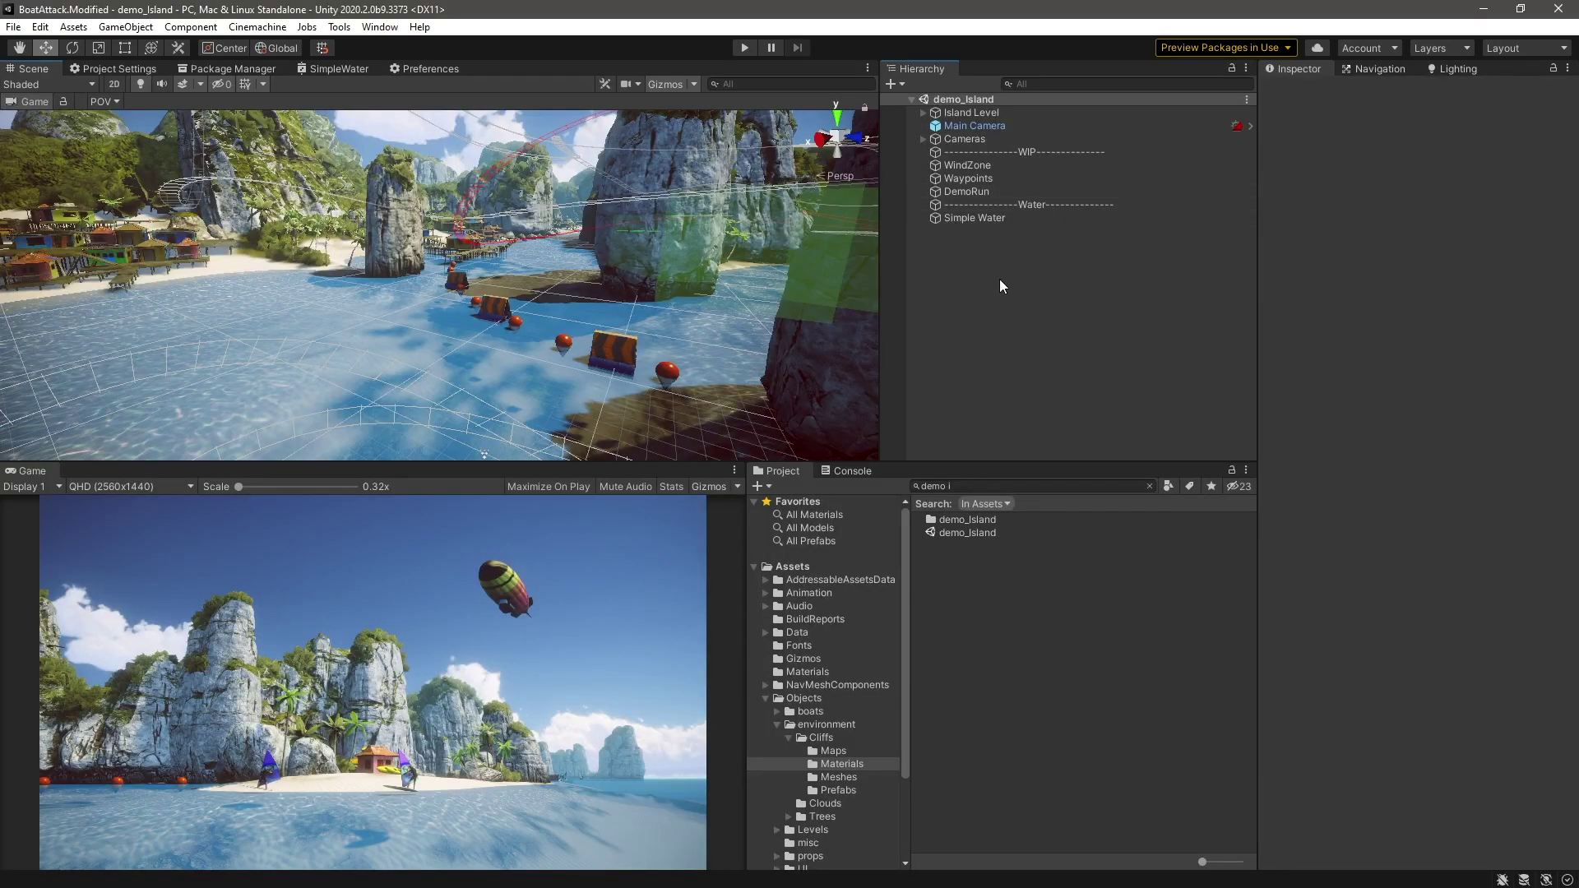
left_click(40, 27)
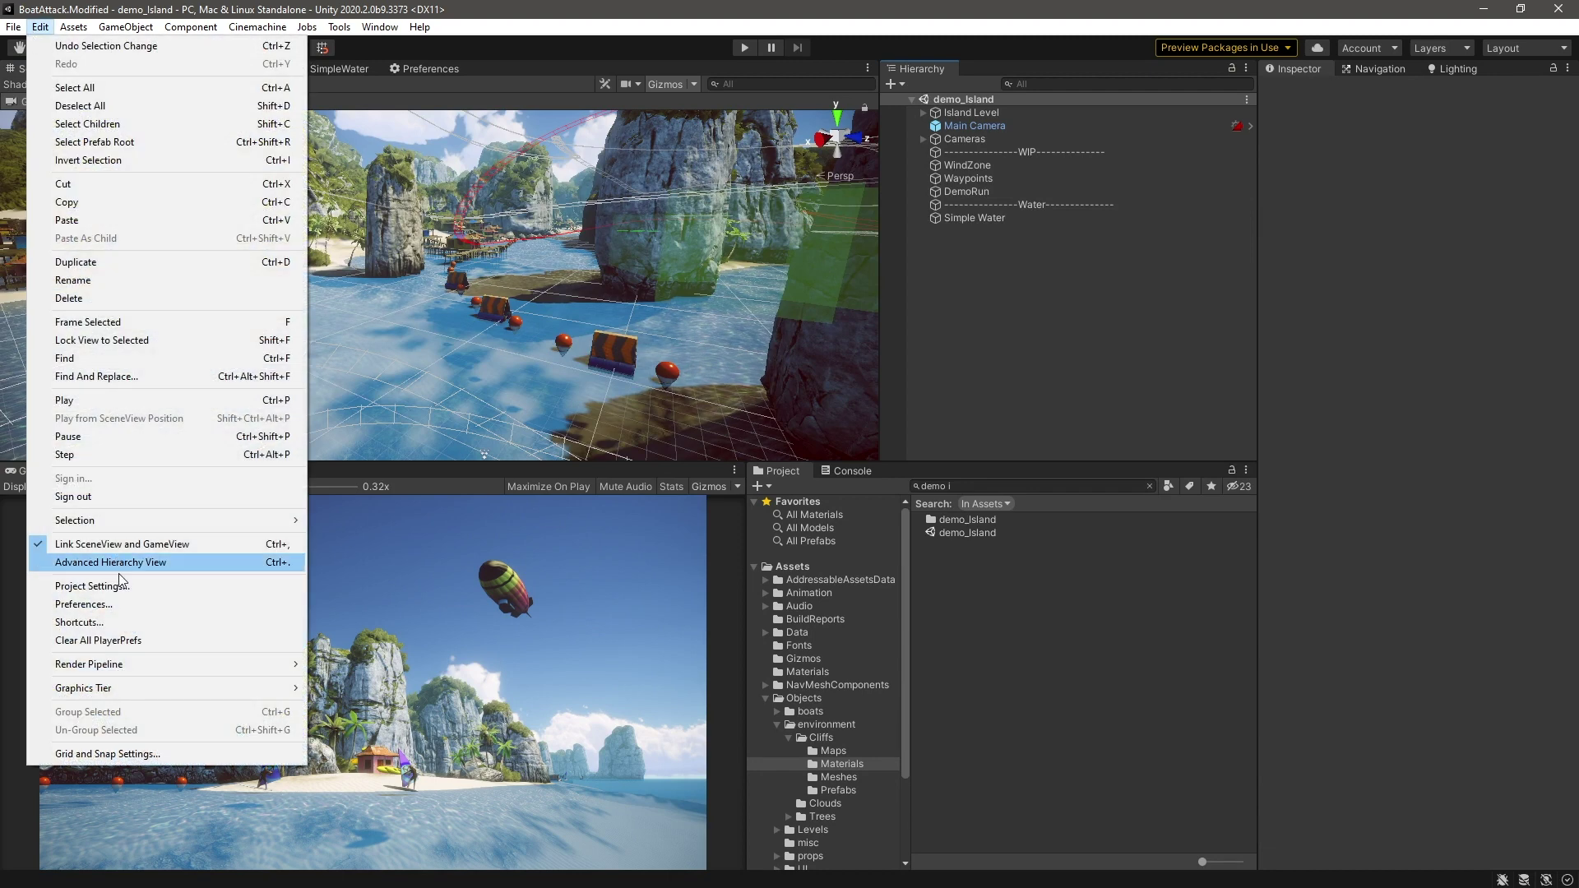
left_click(132, 604)
left_click(58, 285)
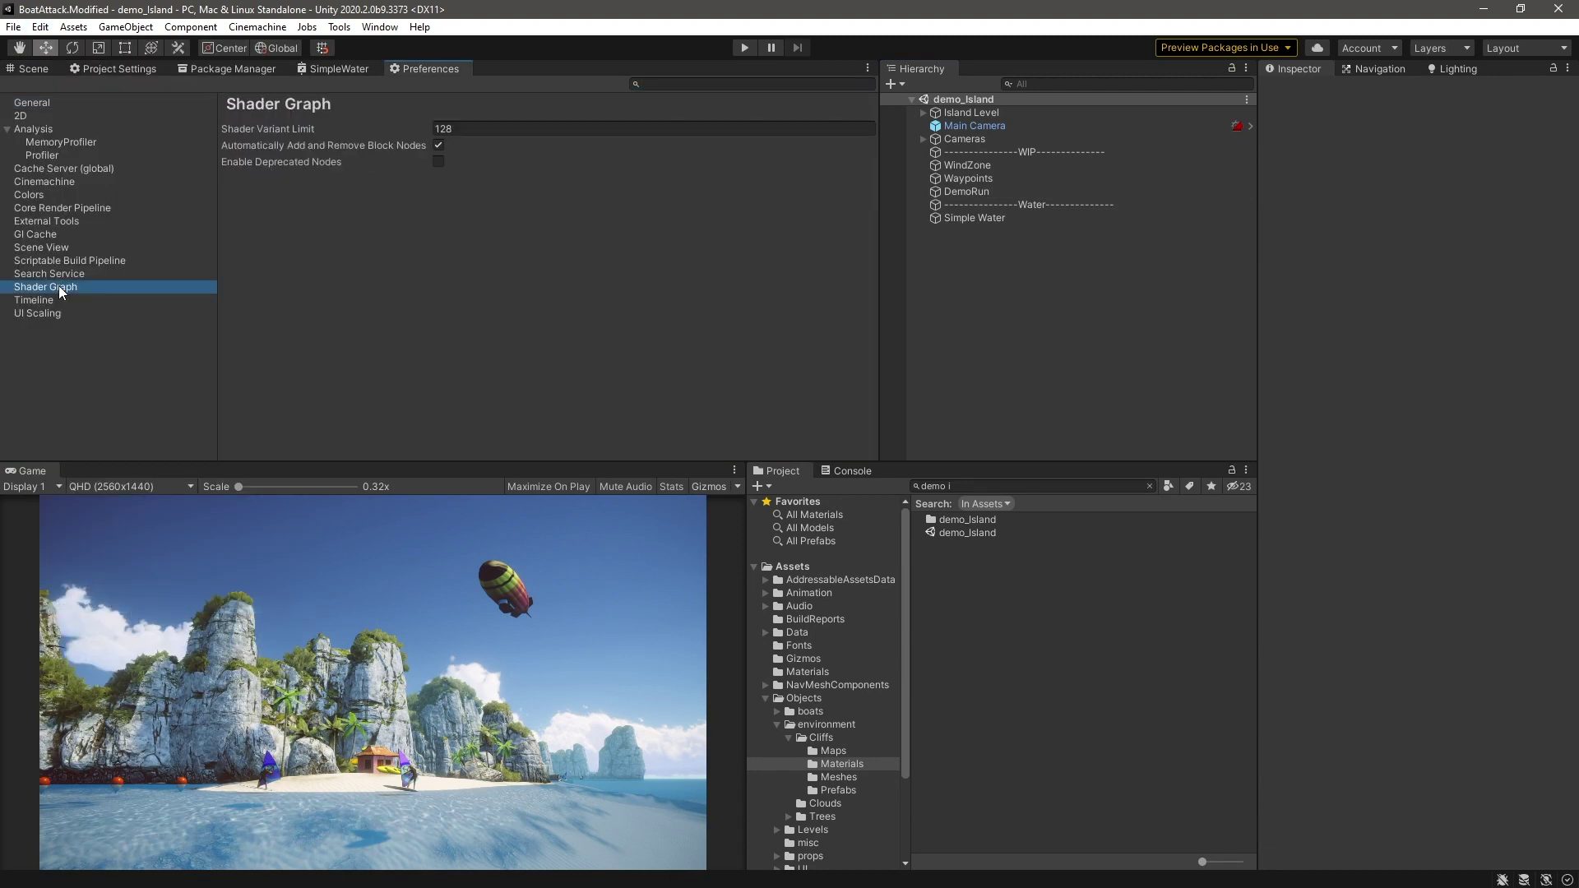
left_click(440, 145)
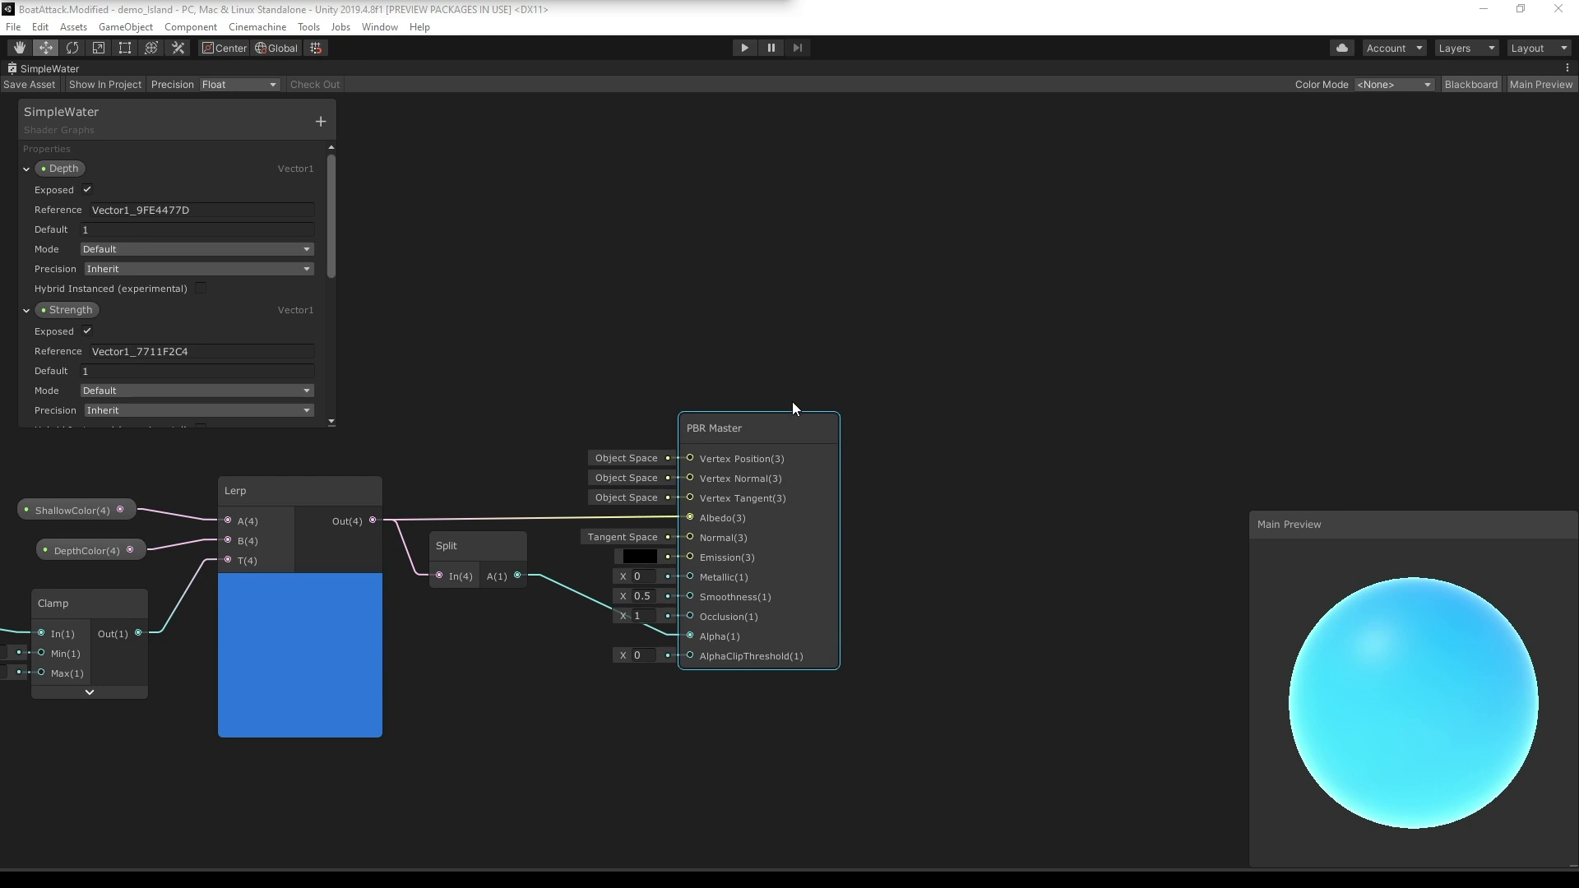
right_click(767, 426)
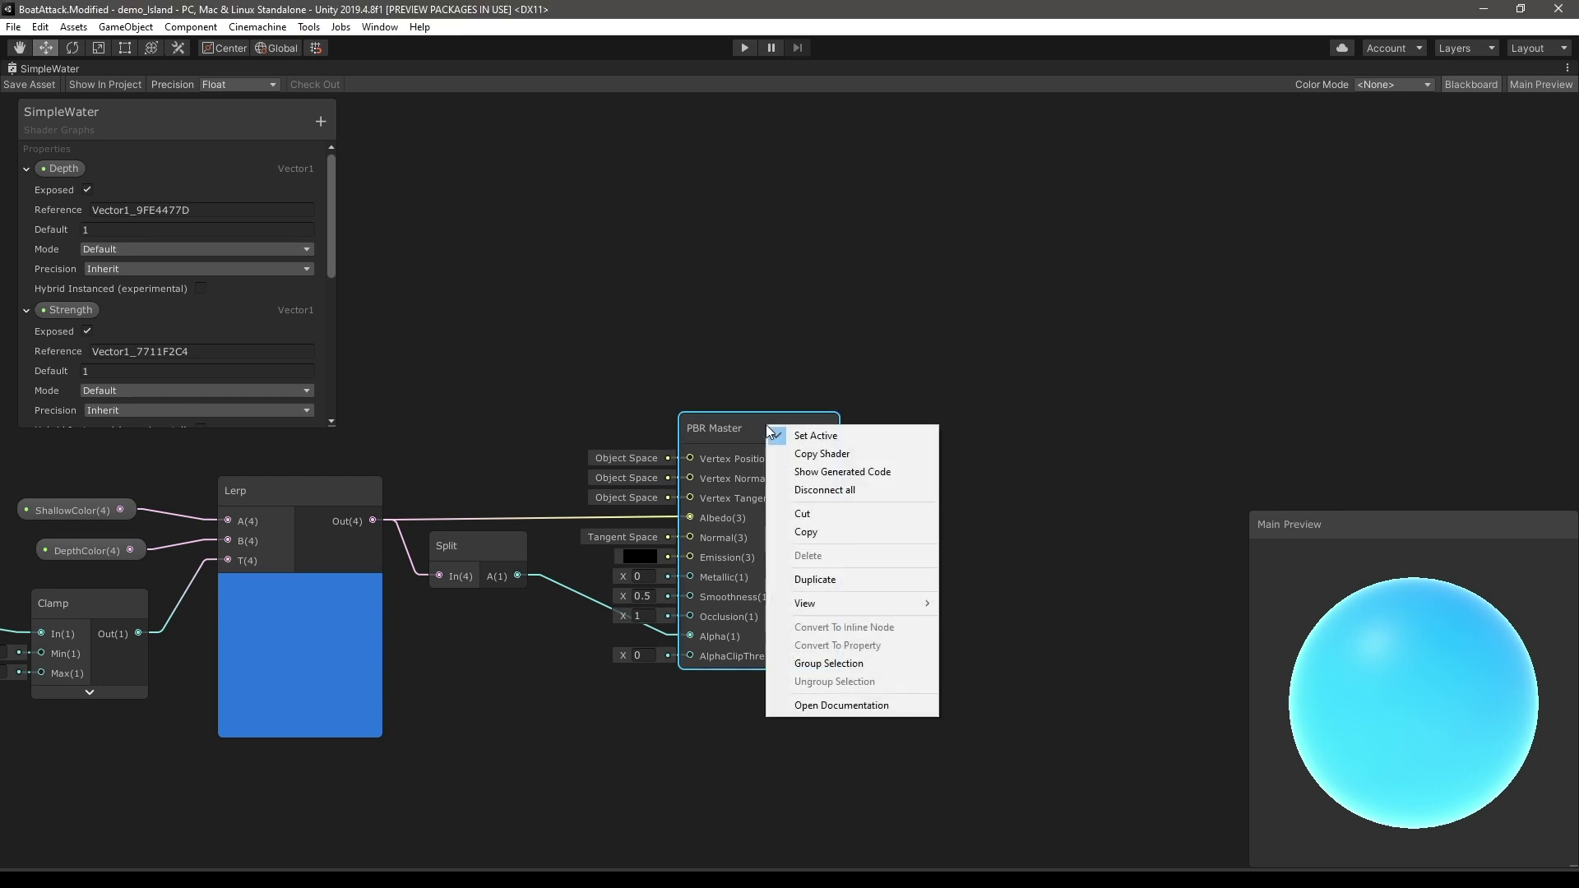
left_click(814, 471)
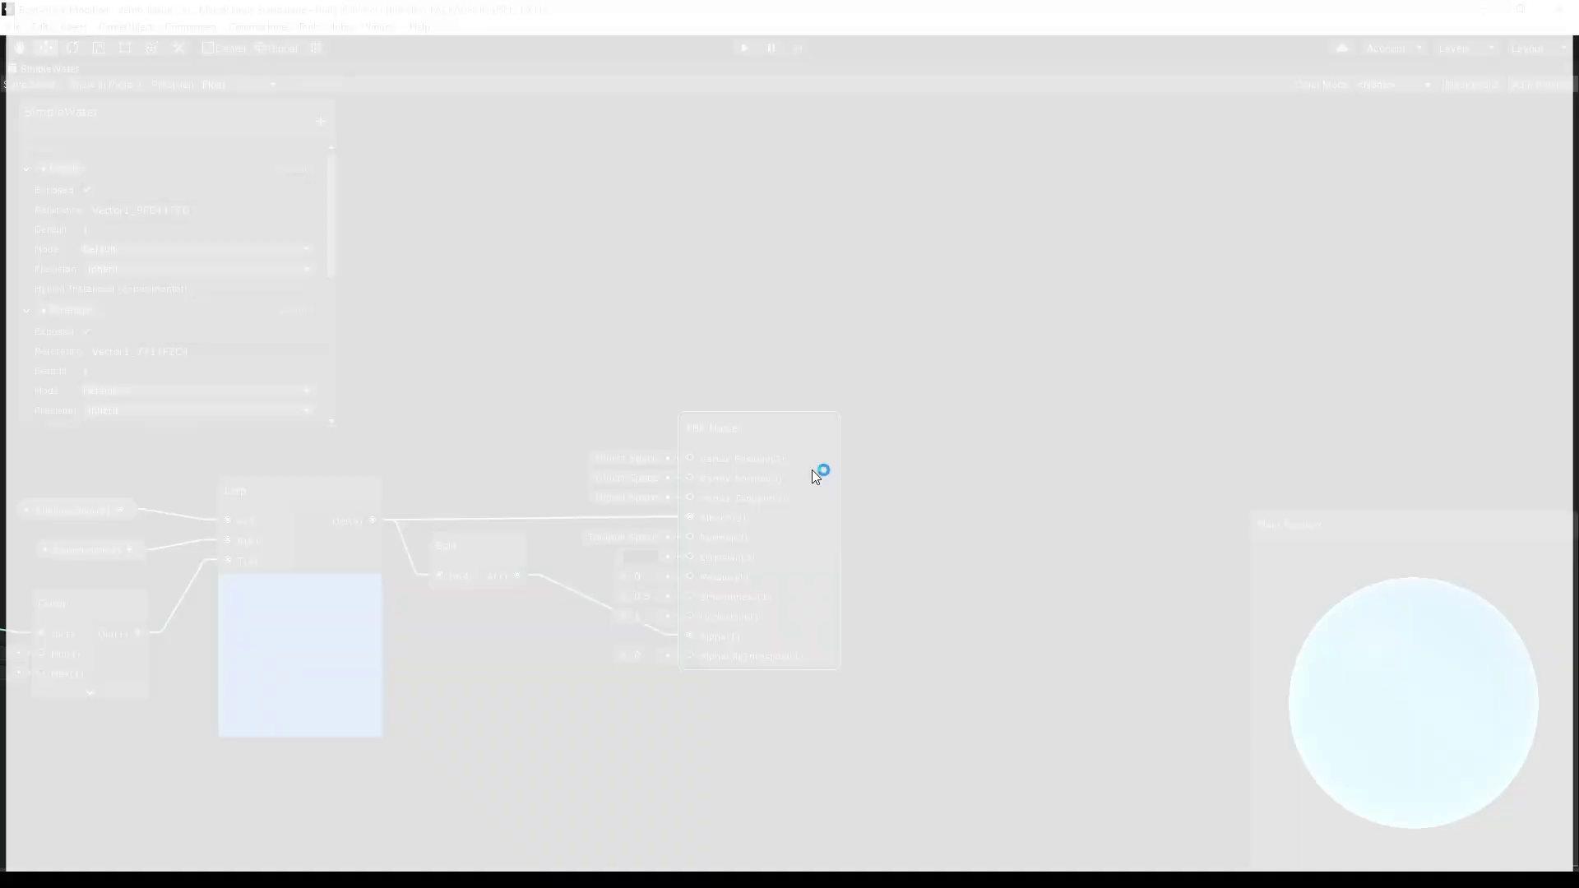
- Scroll down through the PBR Master's generated shader in VS Code, then return to Unity
scroll(830, 403, "down", 1)
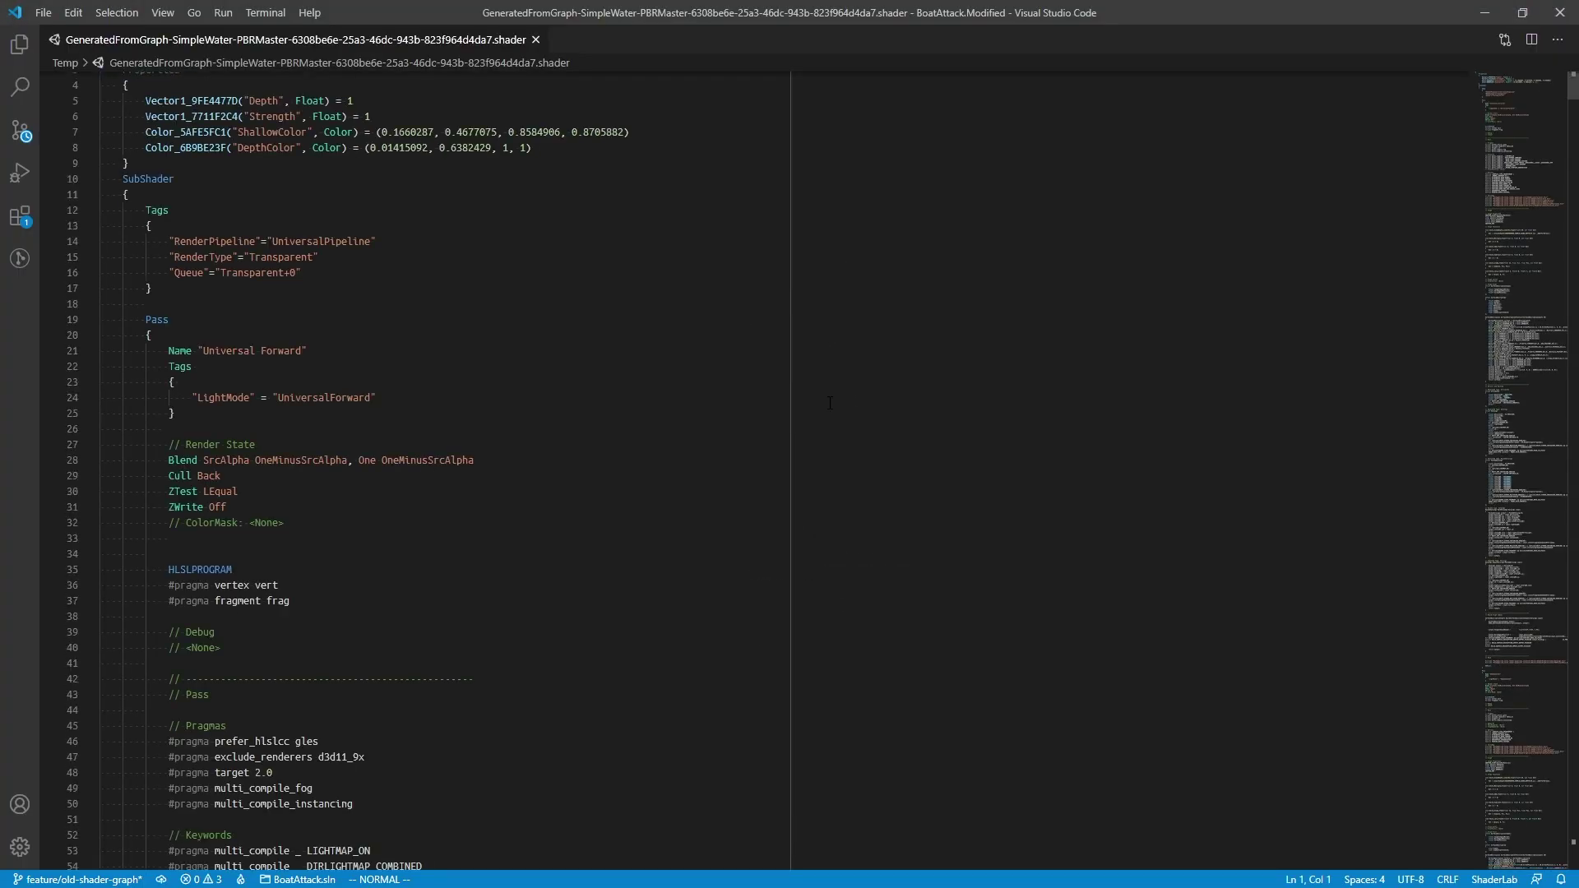
scroll(830, 403, "down", 14)
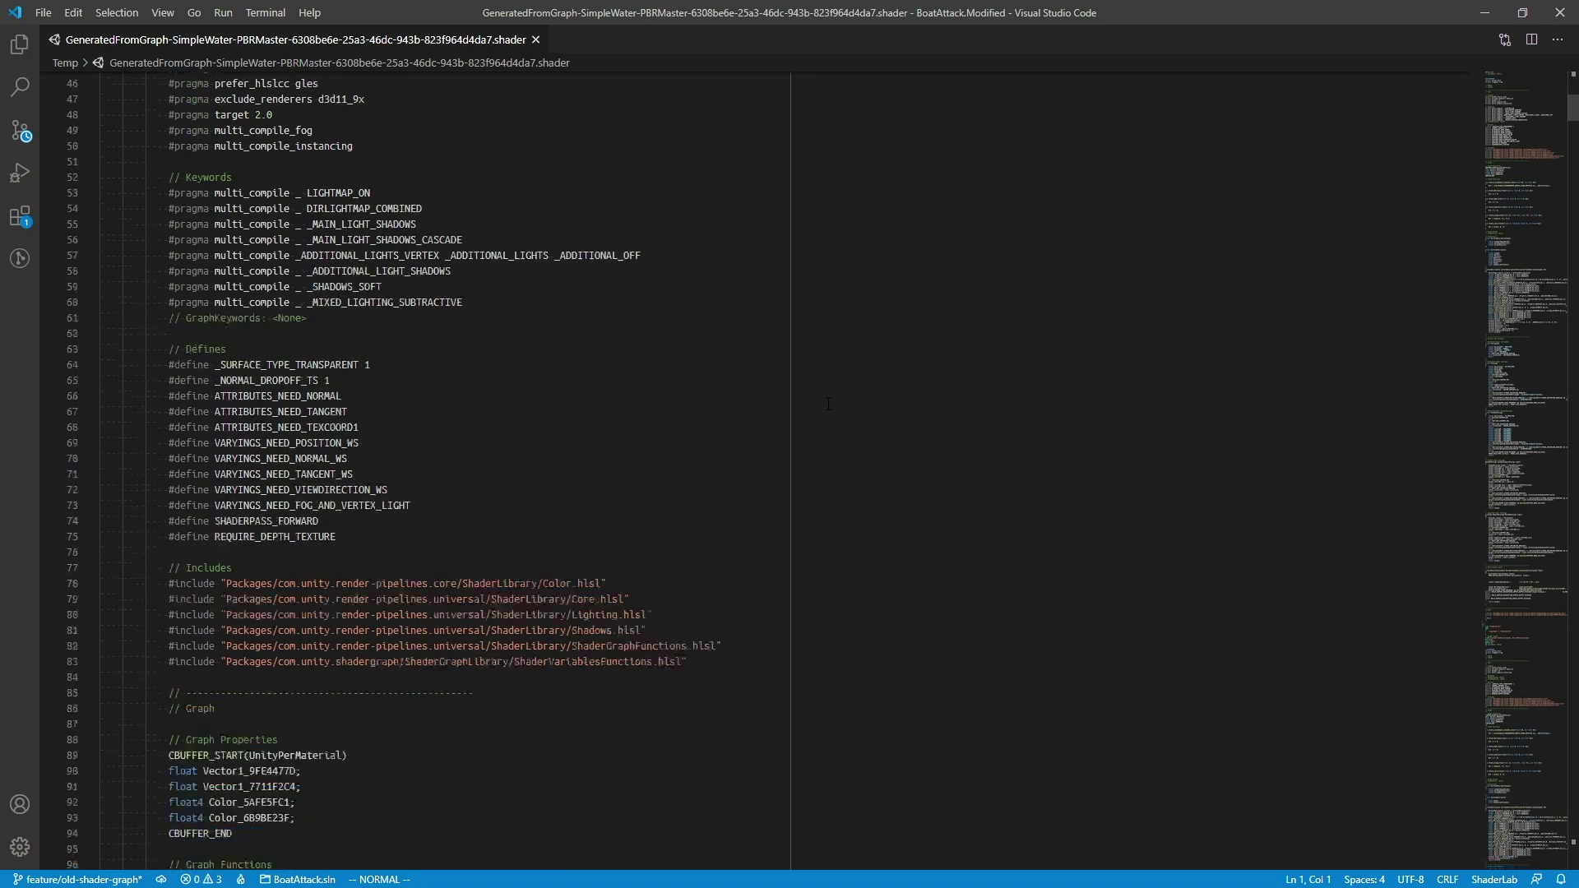
scroll(828, 403, "down", 4)
key("alt+Tab")
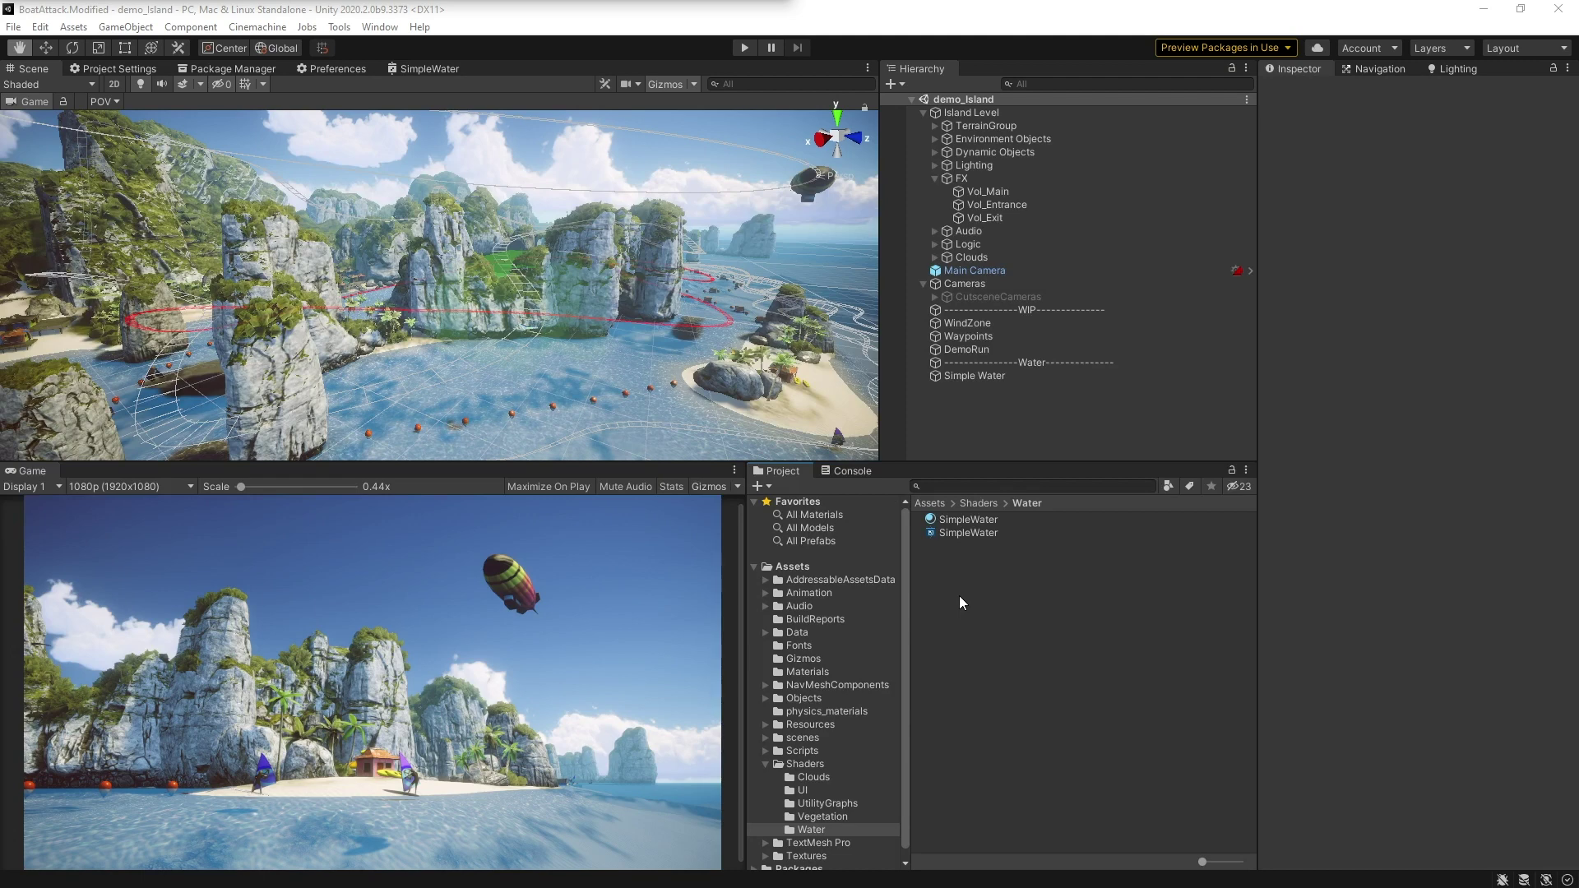
- Select the SimpleWater shader graph asset and view its generated shader code
left_click(959, 533)
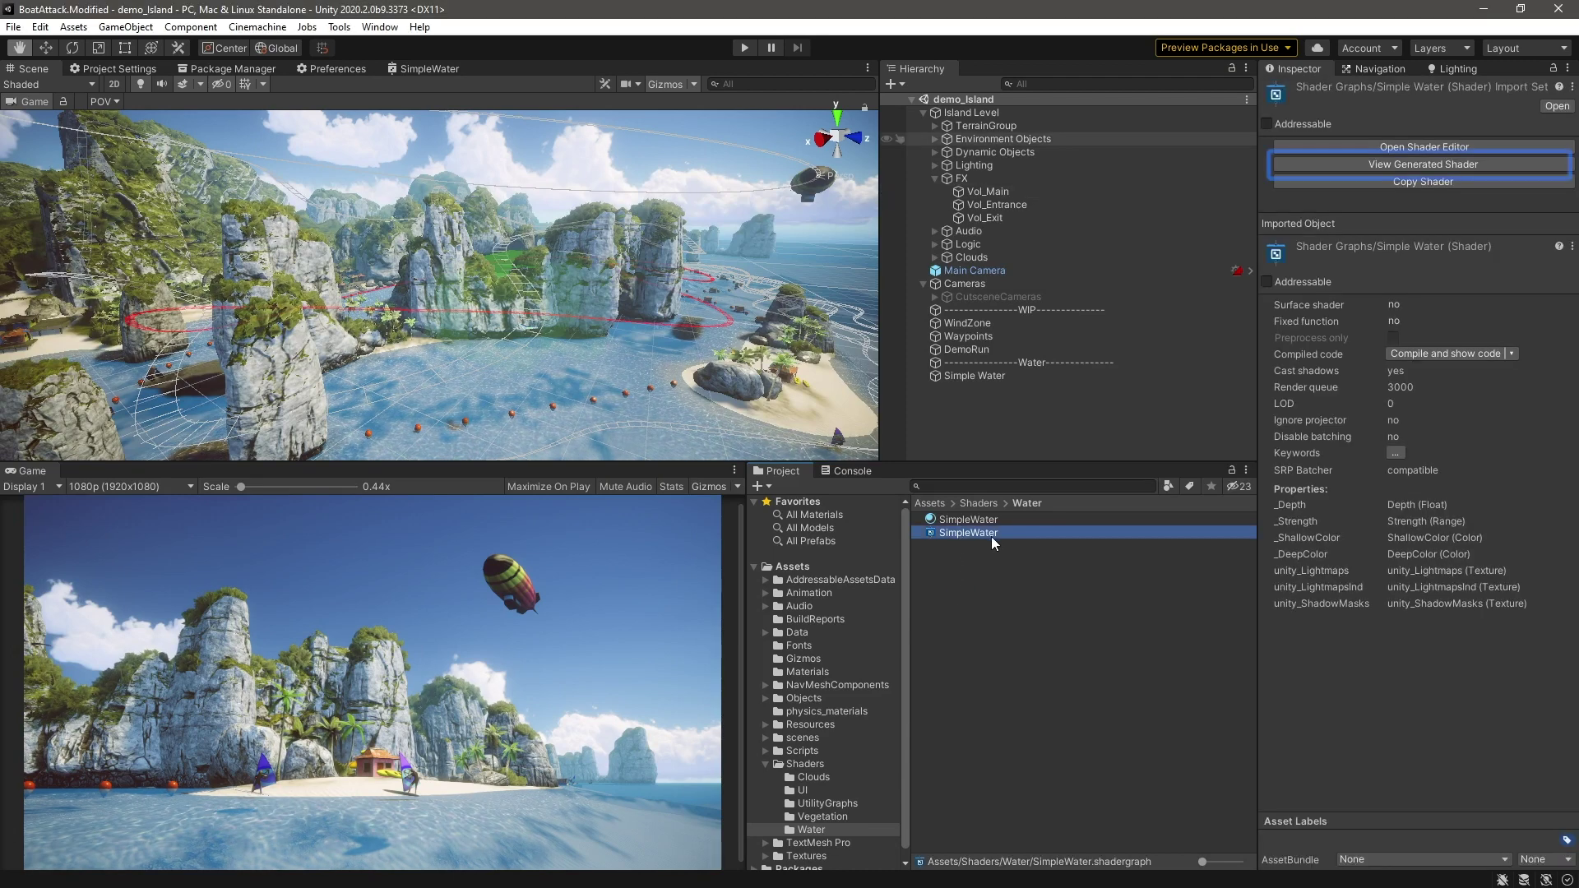
left_click(1288, 167)
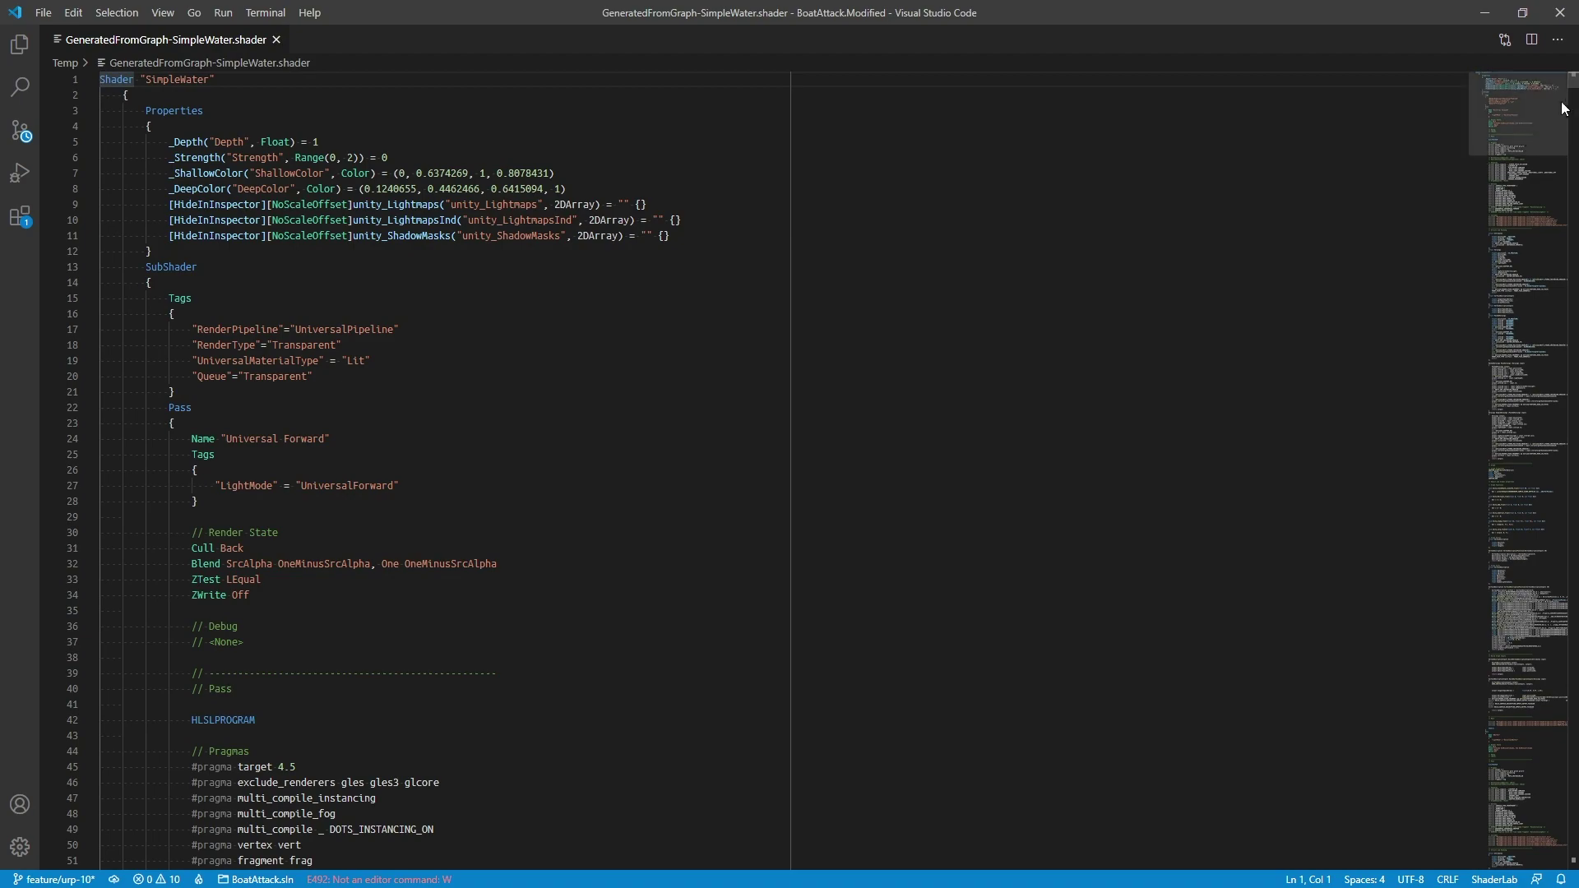
left_click_drag(1575, 79, 1574, 109)
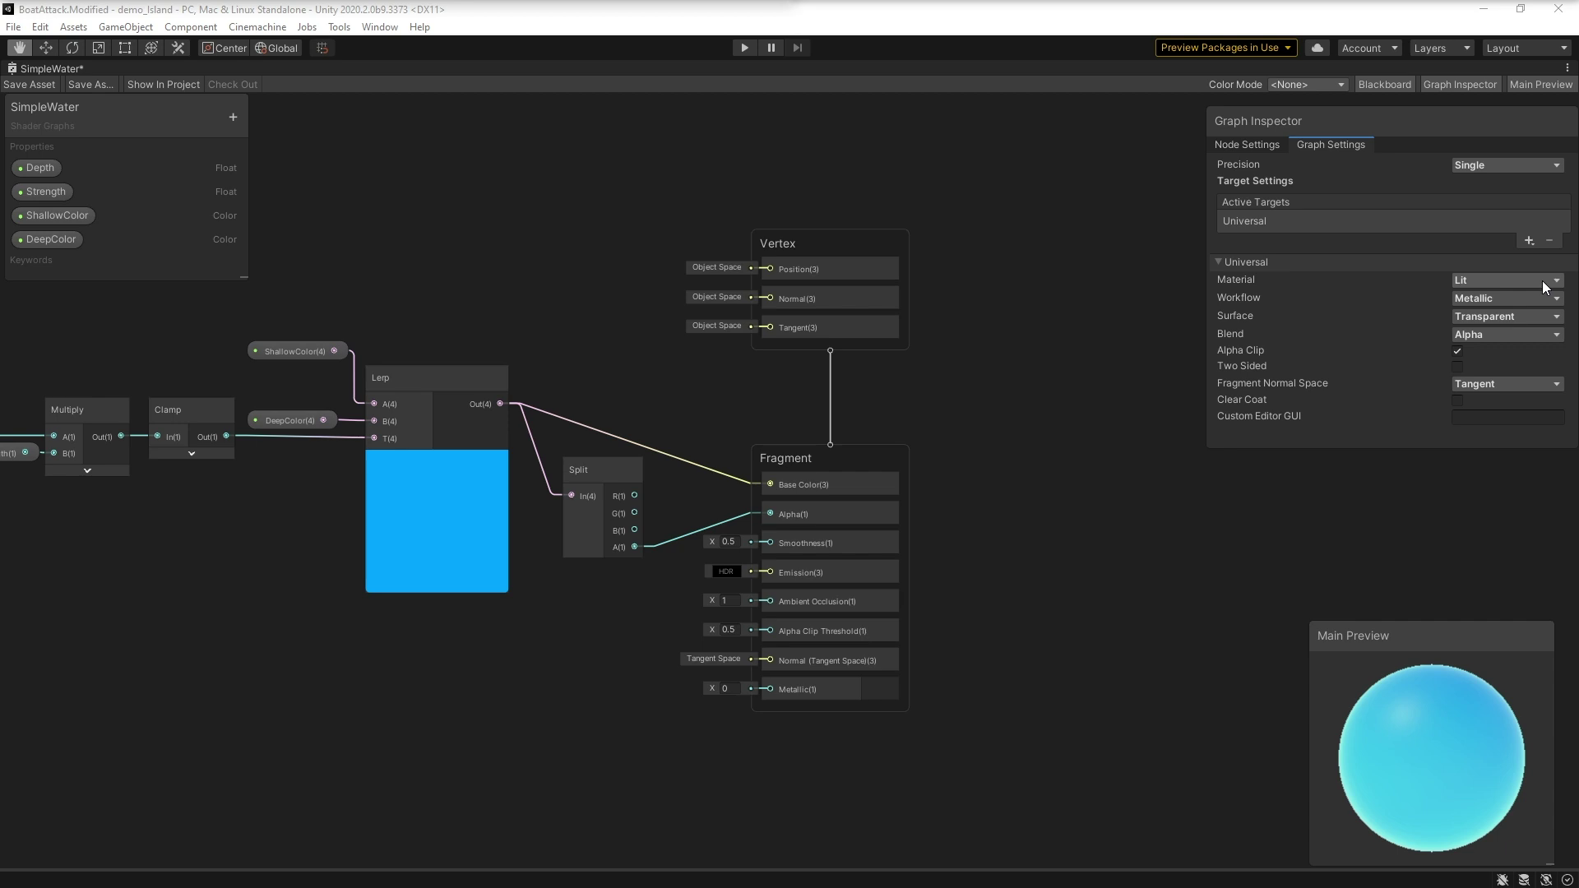
- Review Material, Workflow (keep Metallic) and Surface (keep Transparent), then show the Lerp node's Node Settings
left_click(1542, 280)
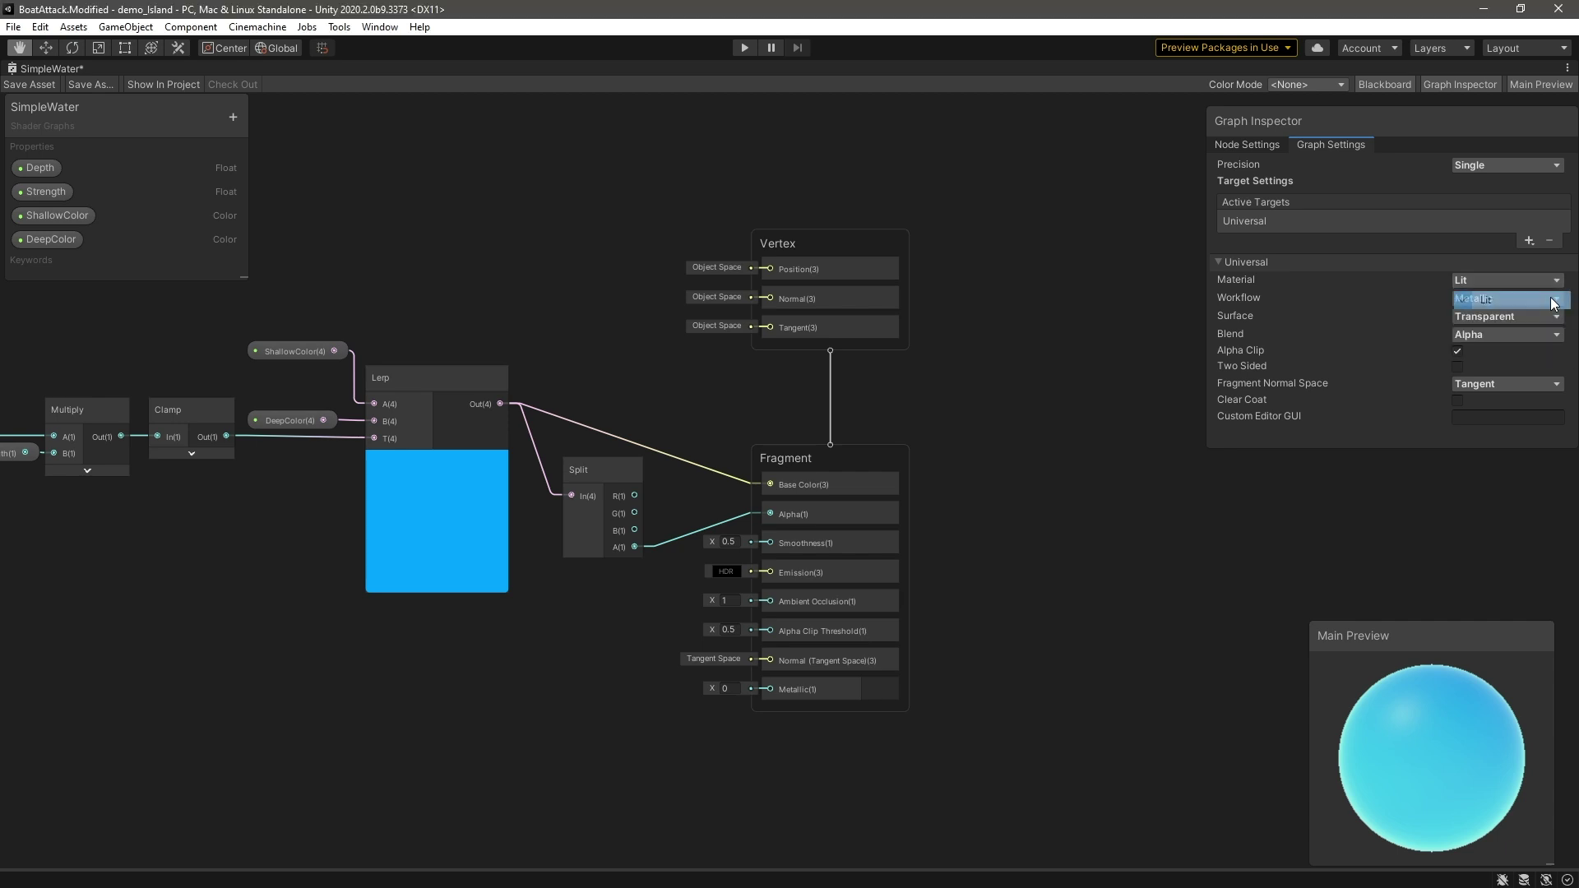
left_click(1554, 299)
left_click(1505, 336)
left_click(1540, 318)
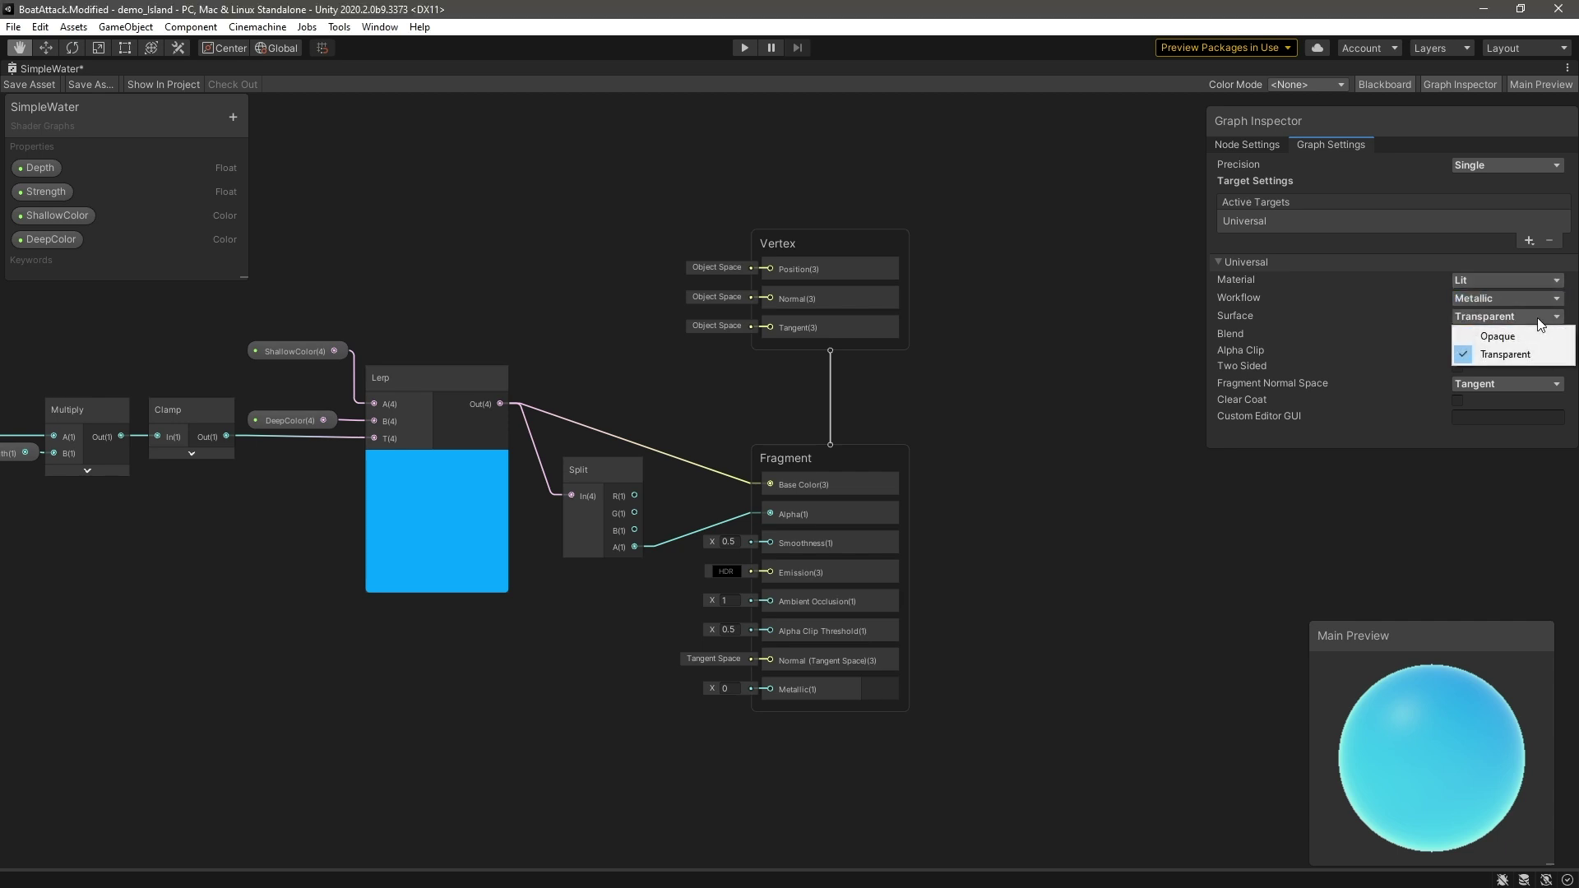
left_click(1505, 354)
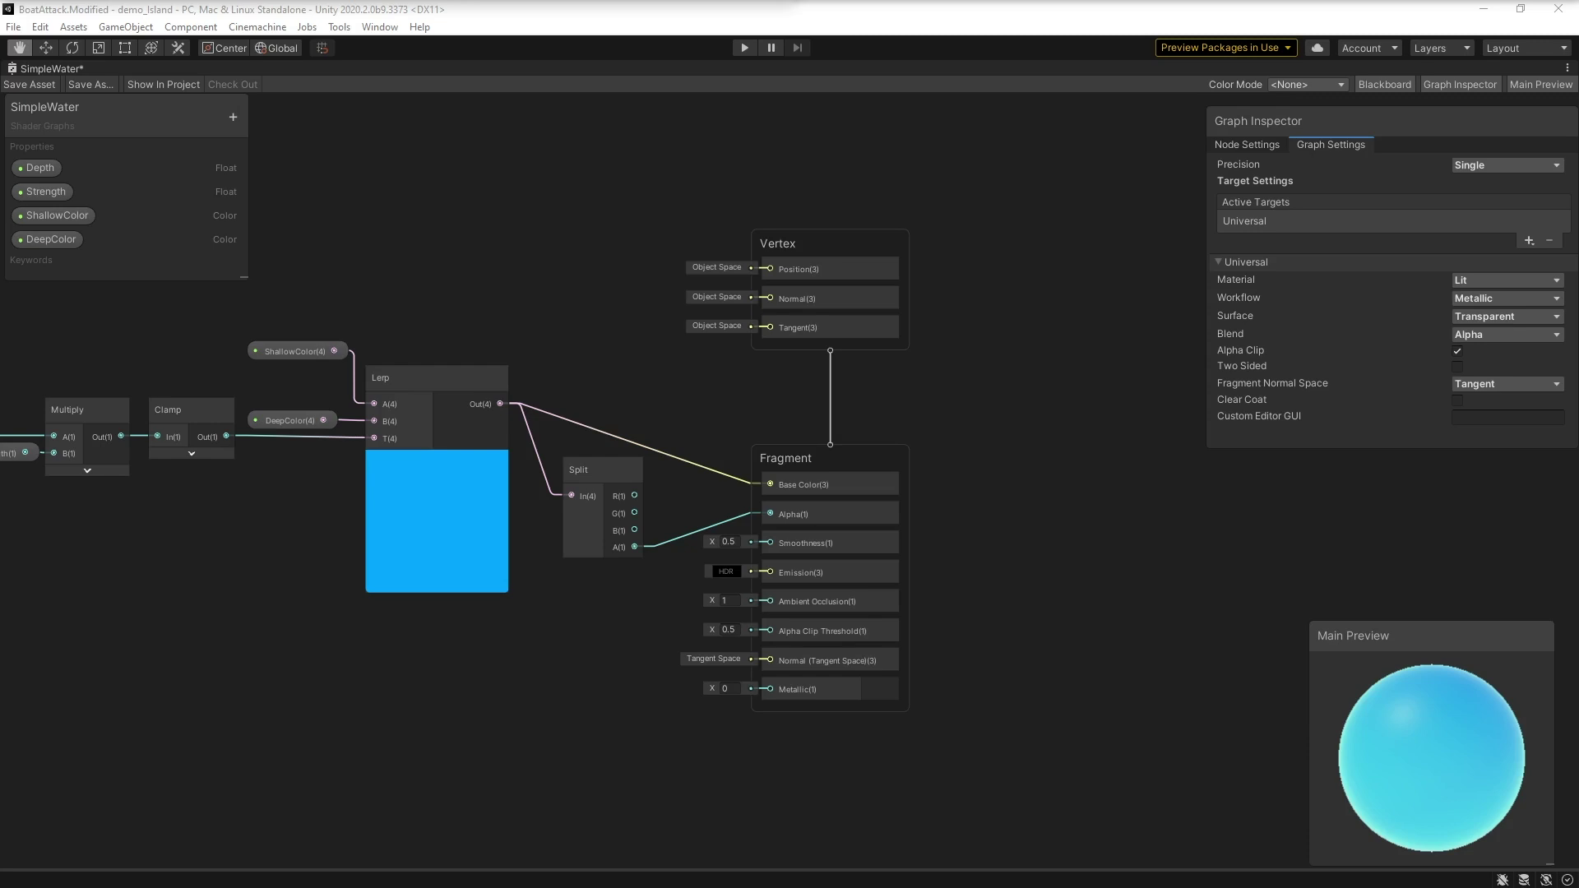
left_click(436, 493)
left_click(1234, 145)
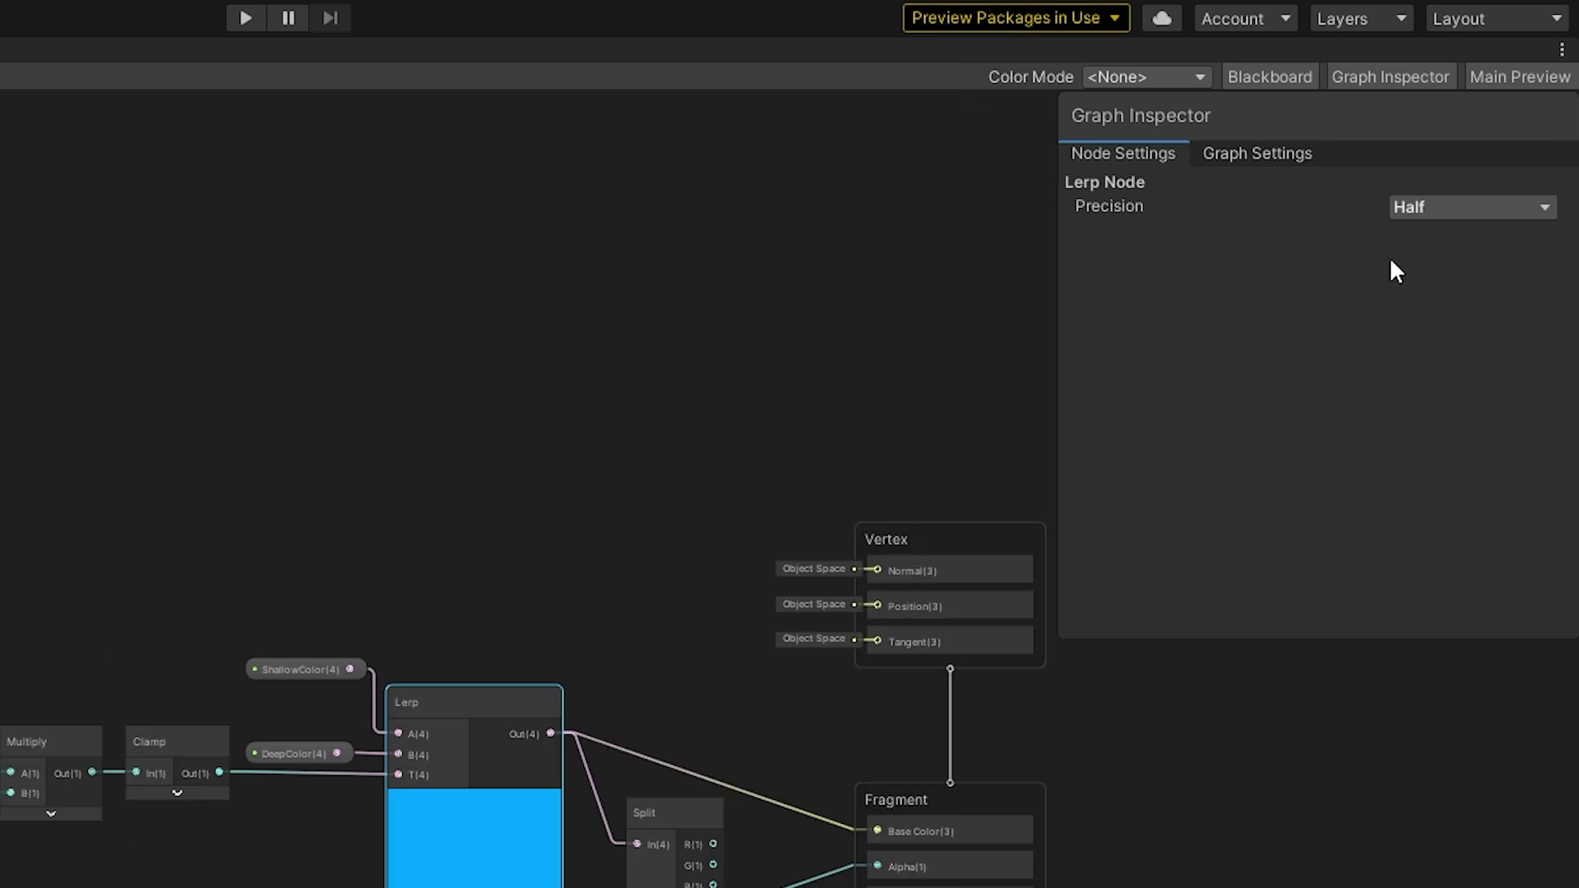
- Set the Lerp node's precision to Single, then Half, and return to Graph Settings
left_click(1472, 207)
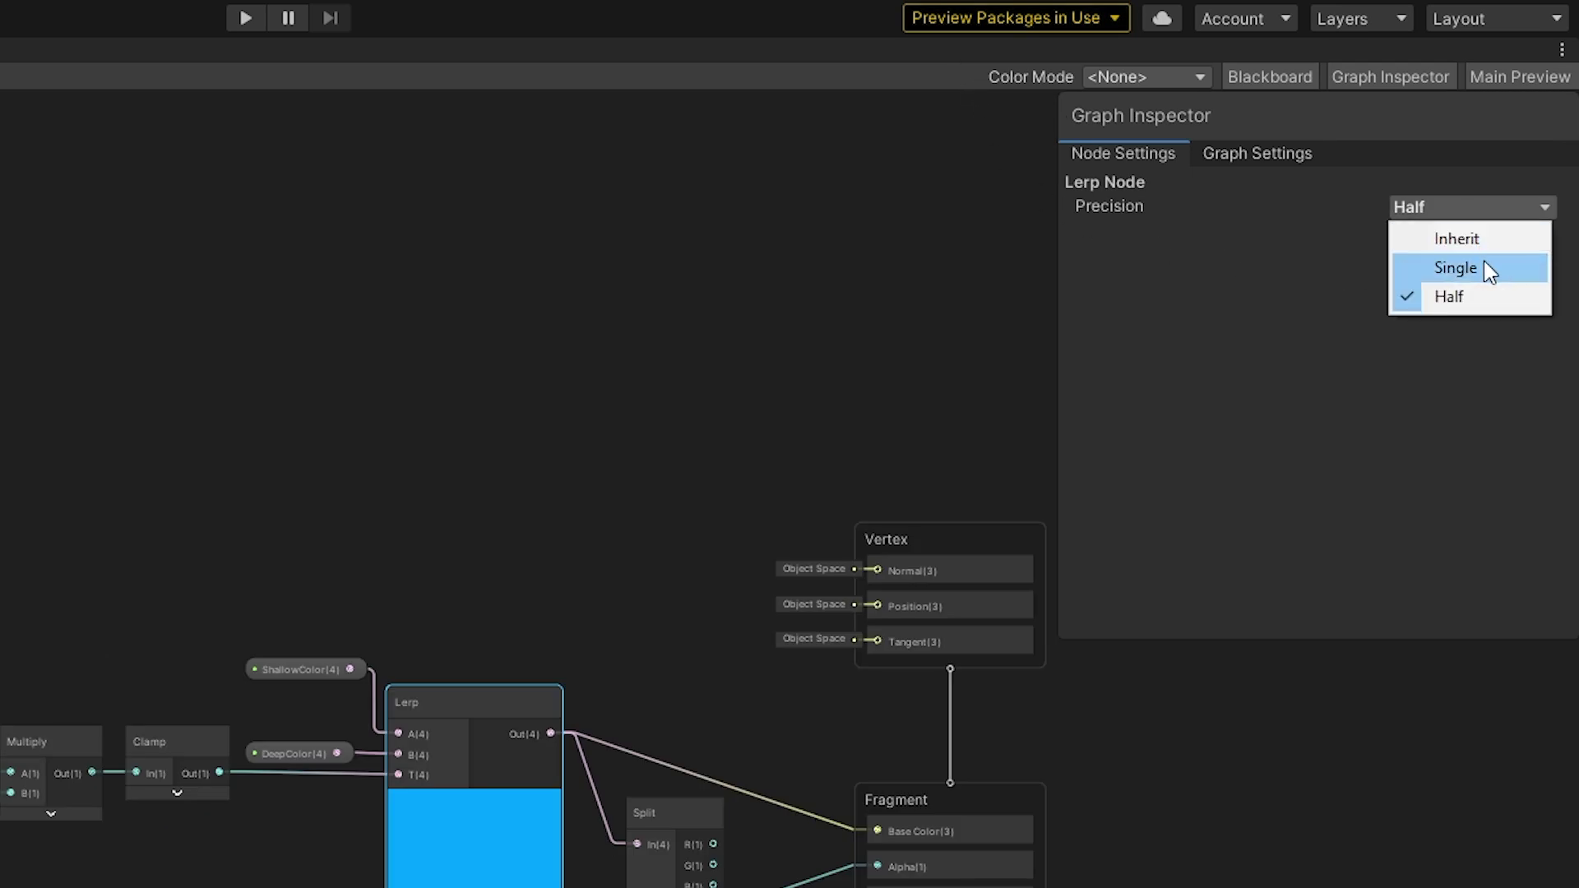
left_click(1484, 262)
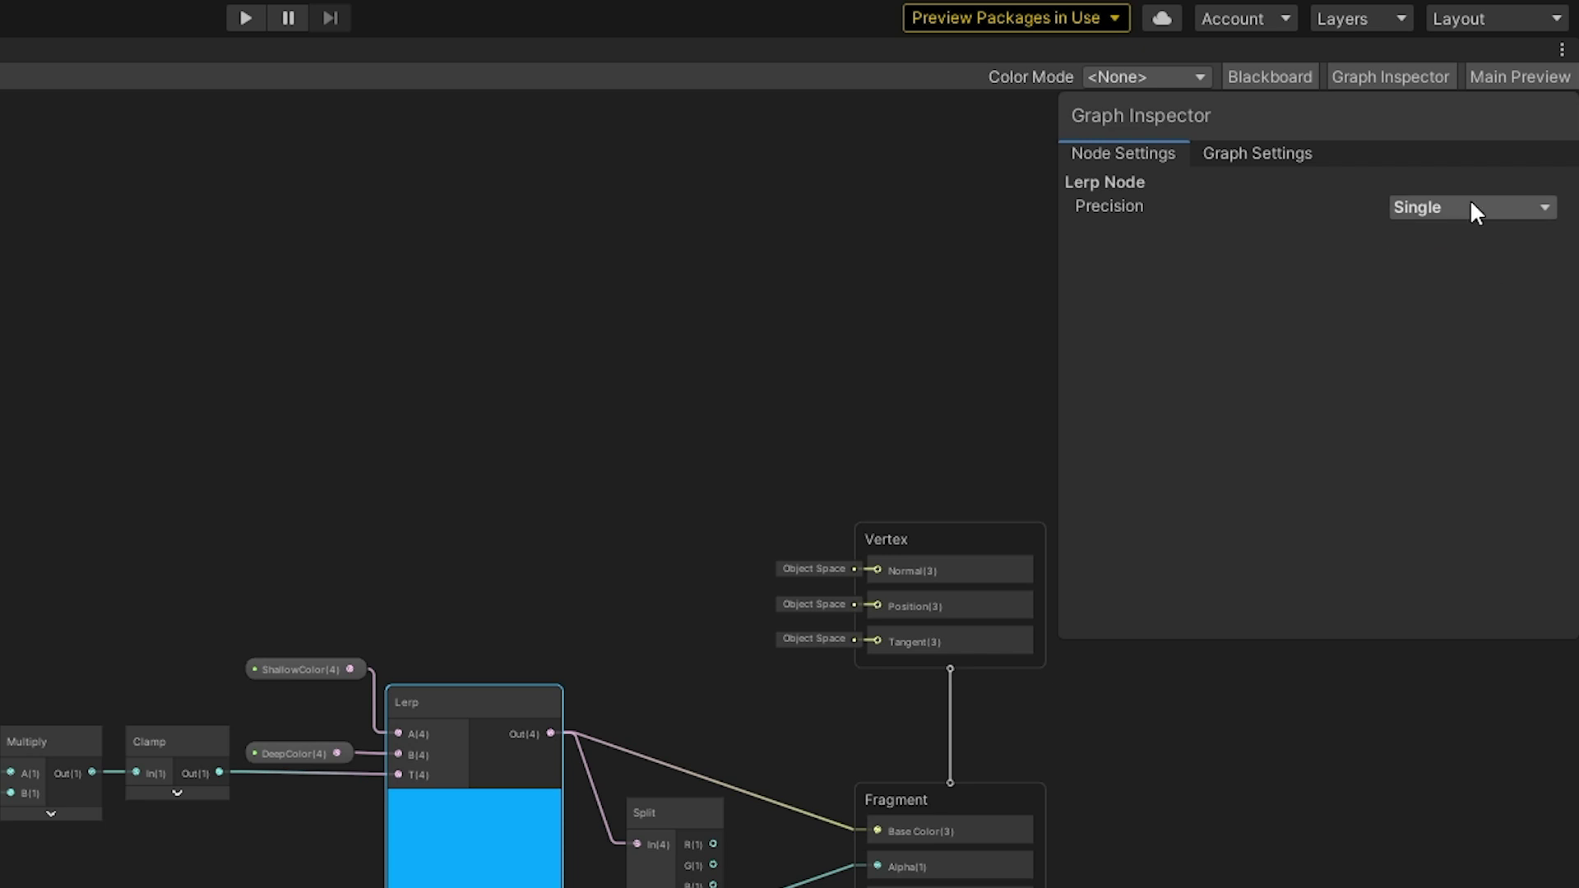
left_click(1470, 206)
left_click(1477, 295)
left_click(1258, 153)
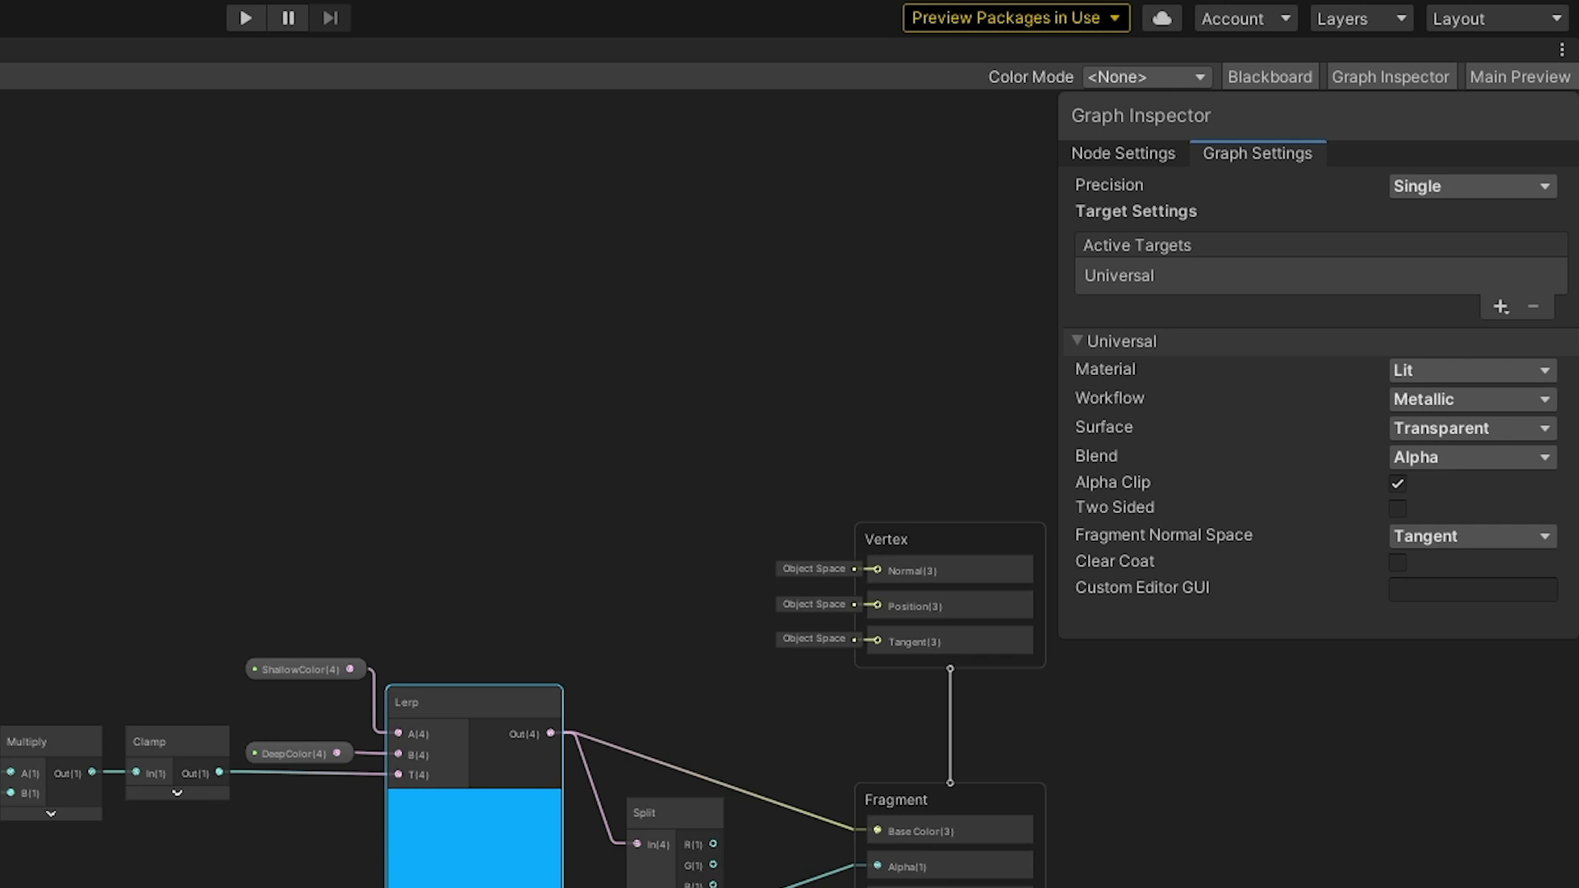
left_click(244, 117)
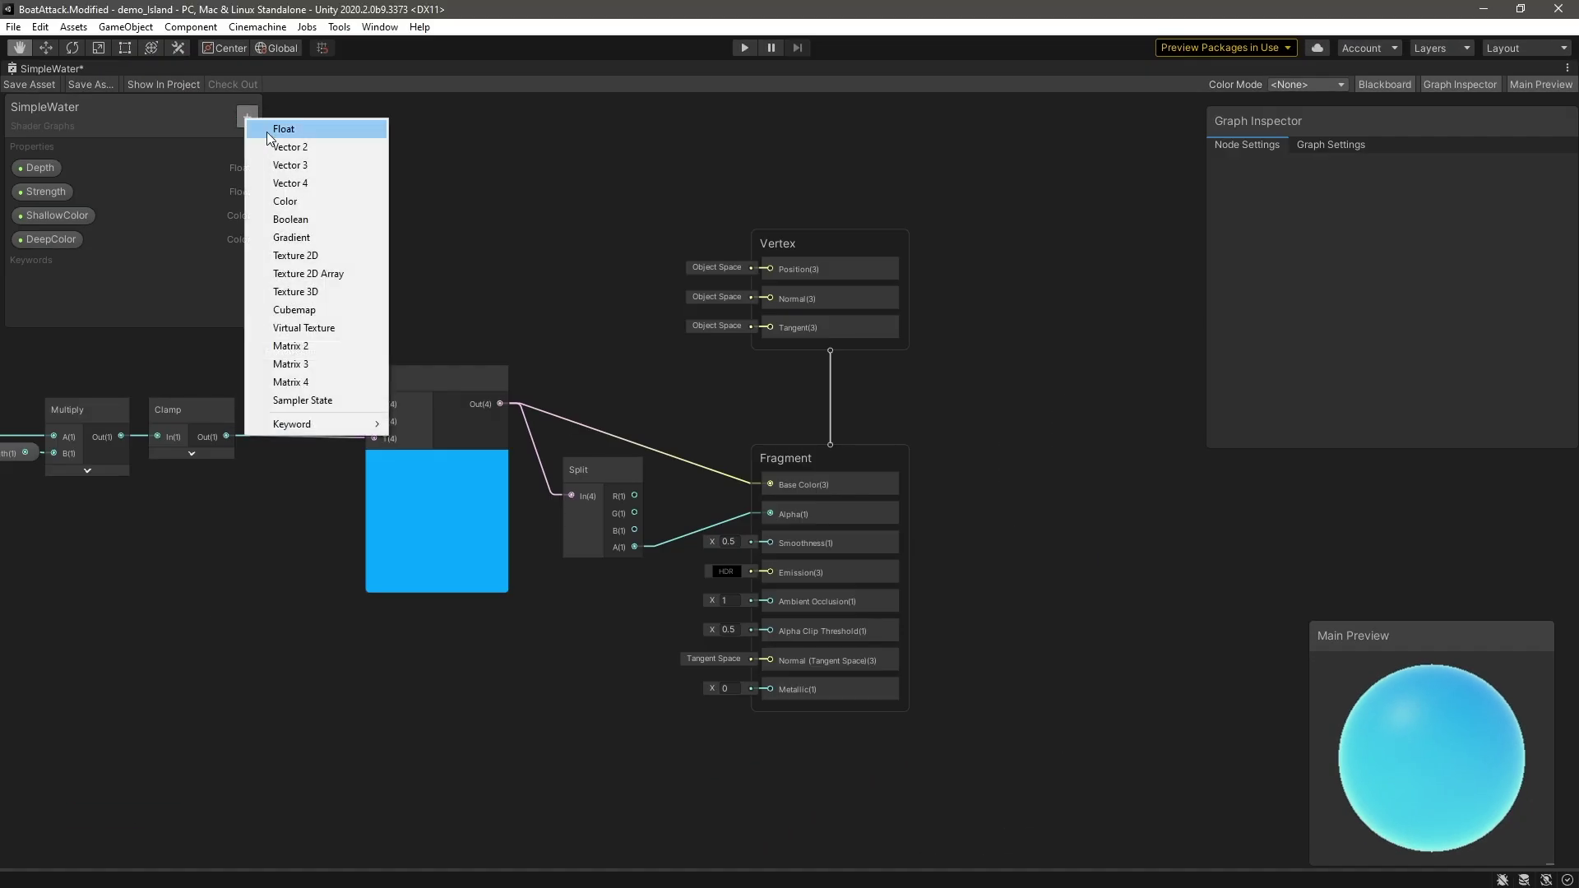
- Create a Float property named Vector1Example with reference _Vector1
left_click(267, 129)
type("Vector1Example")
key("Return")
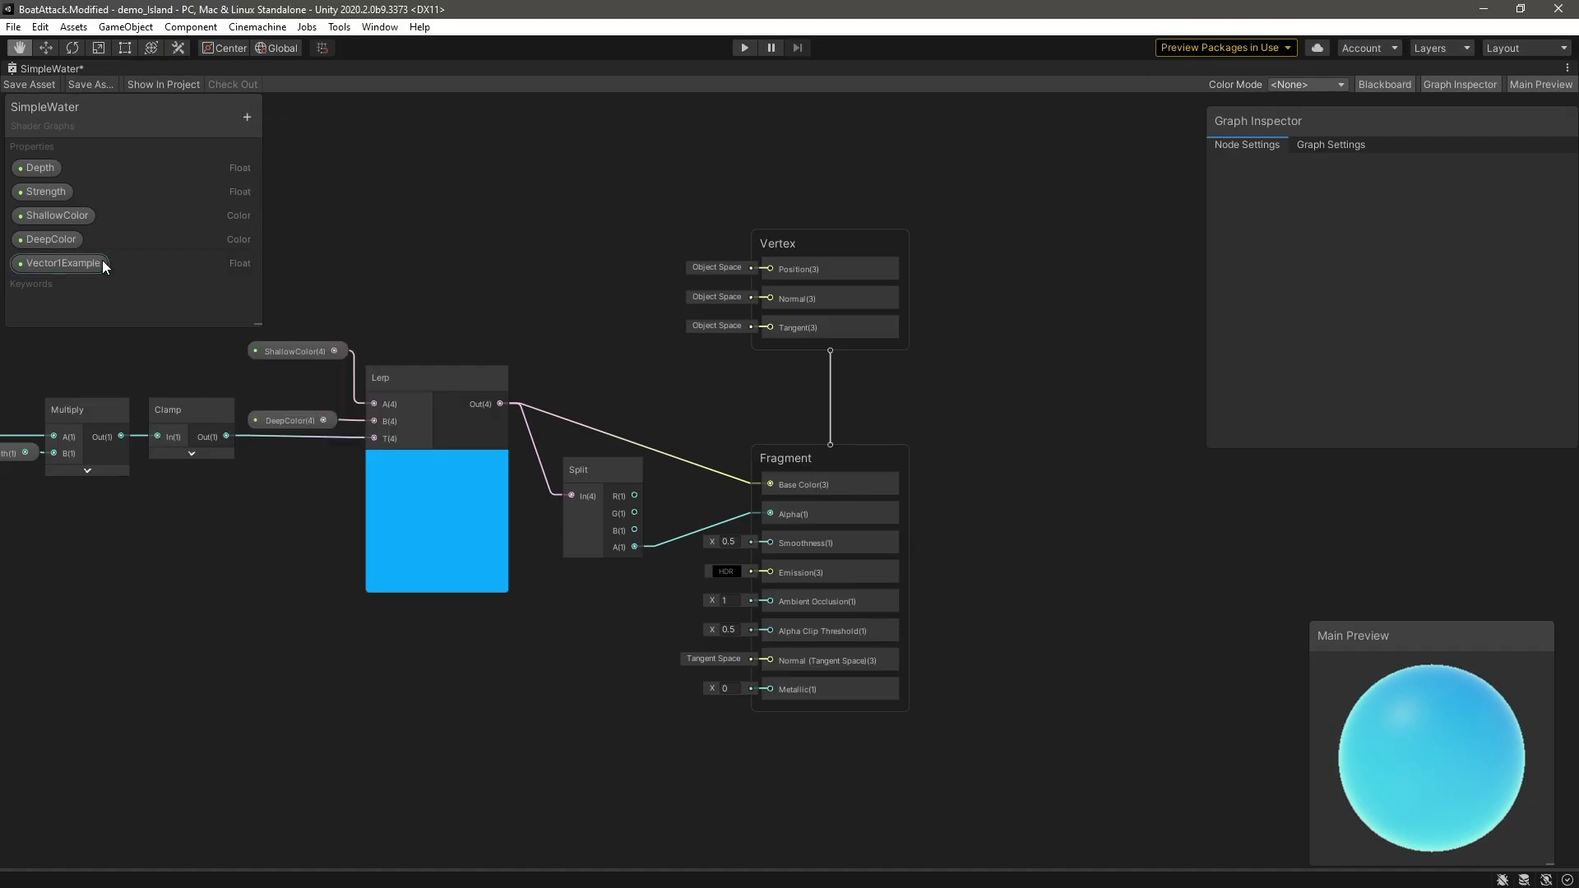
left_click(101, 260)
left_click(1508, 211)
type("_Vector1")
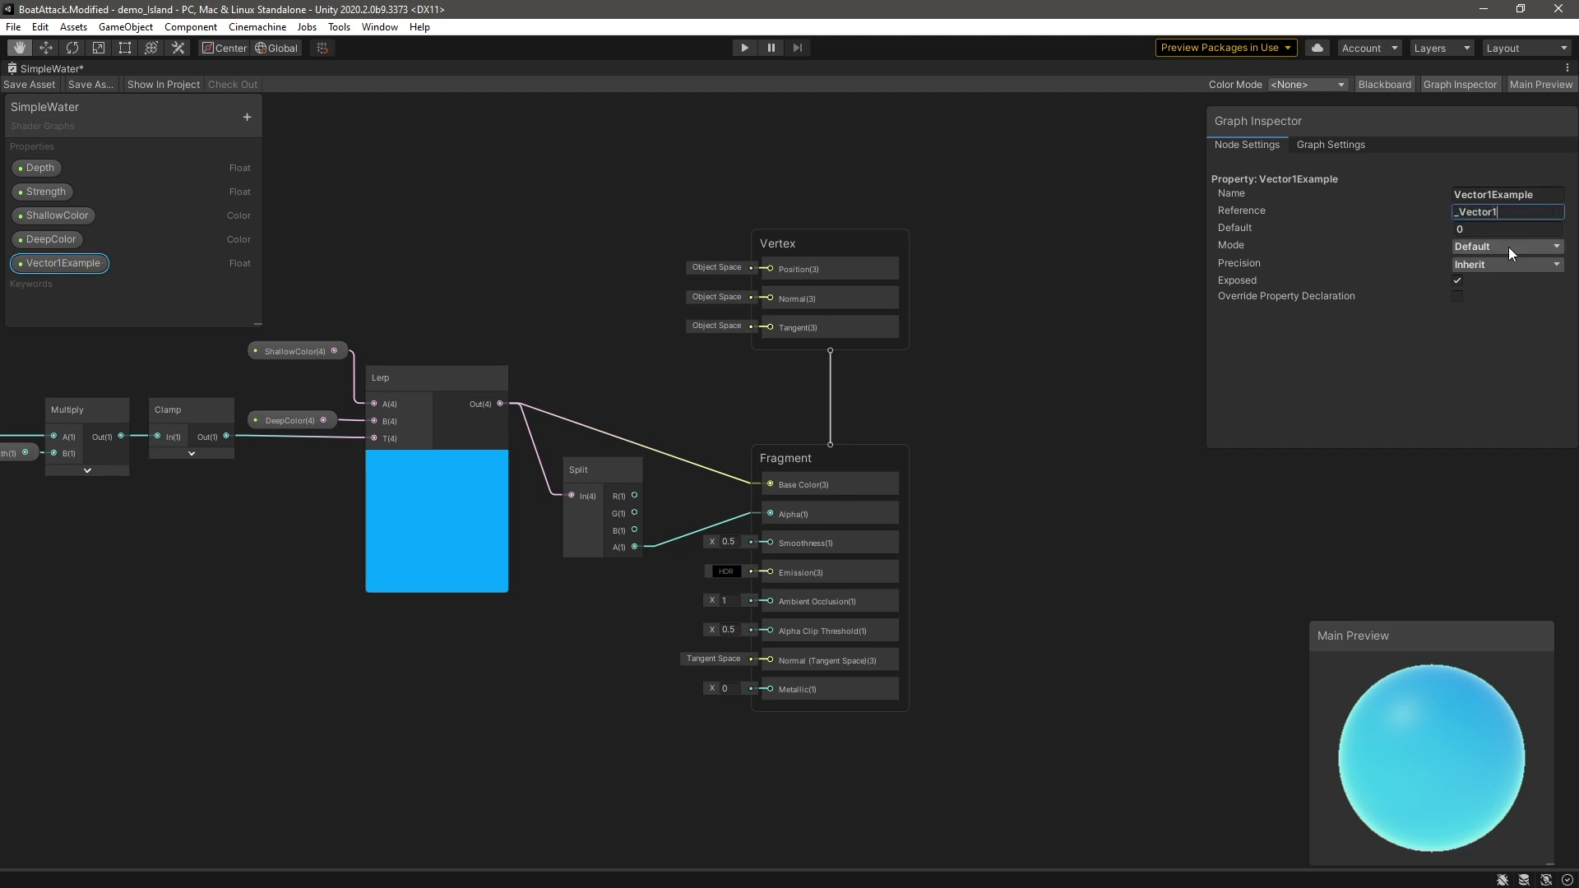
- Switch the Vector1Example mode through Slider and Integer, ending on Enum
left_click(1508, 246)
left_click(1508, 280)
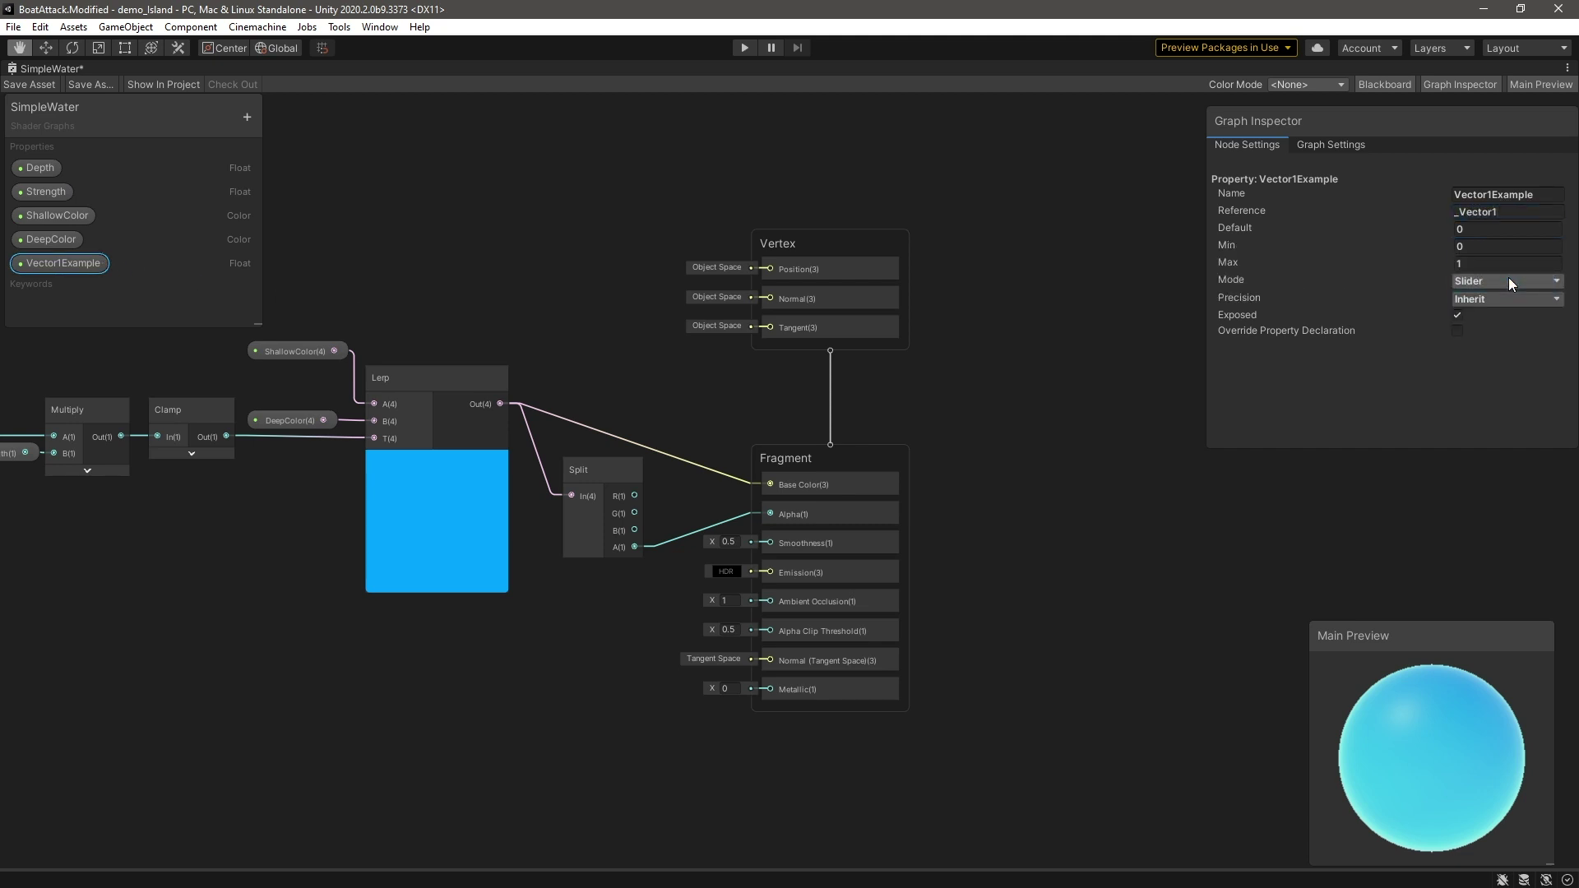
left_click(1508, 282)
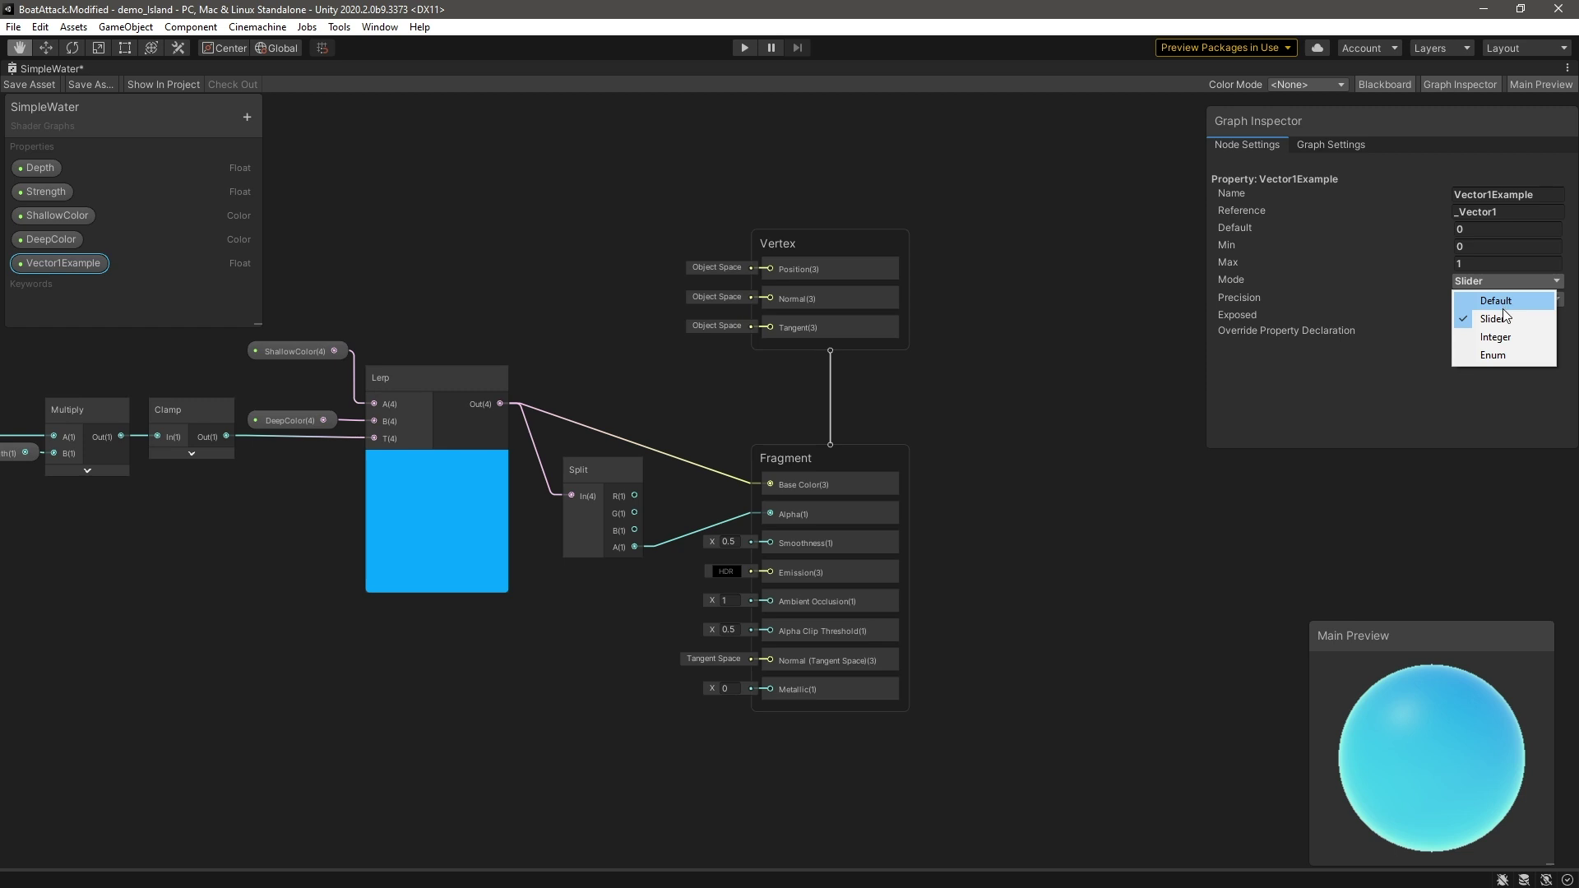
left_click(1506, 337)
left_click(1480, 251)
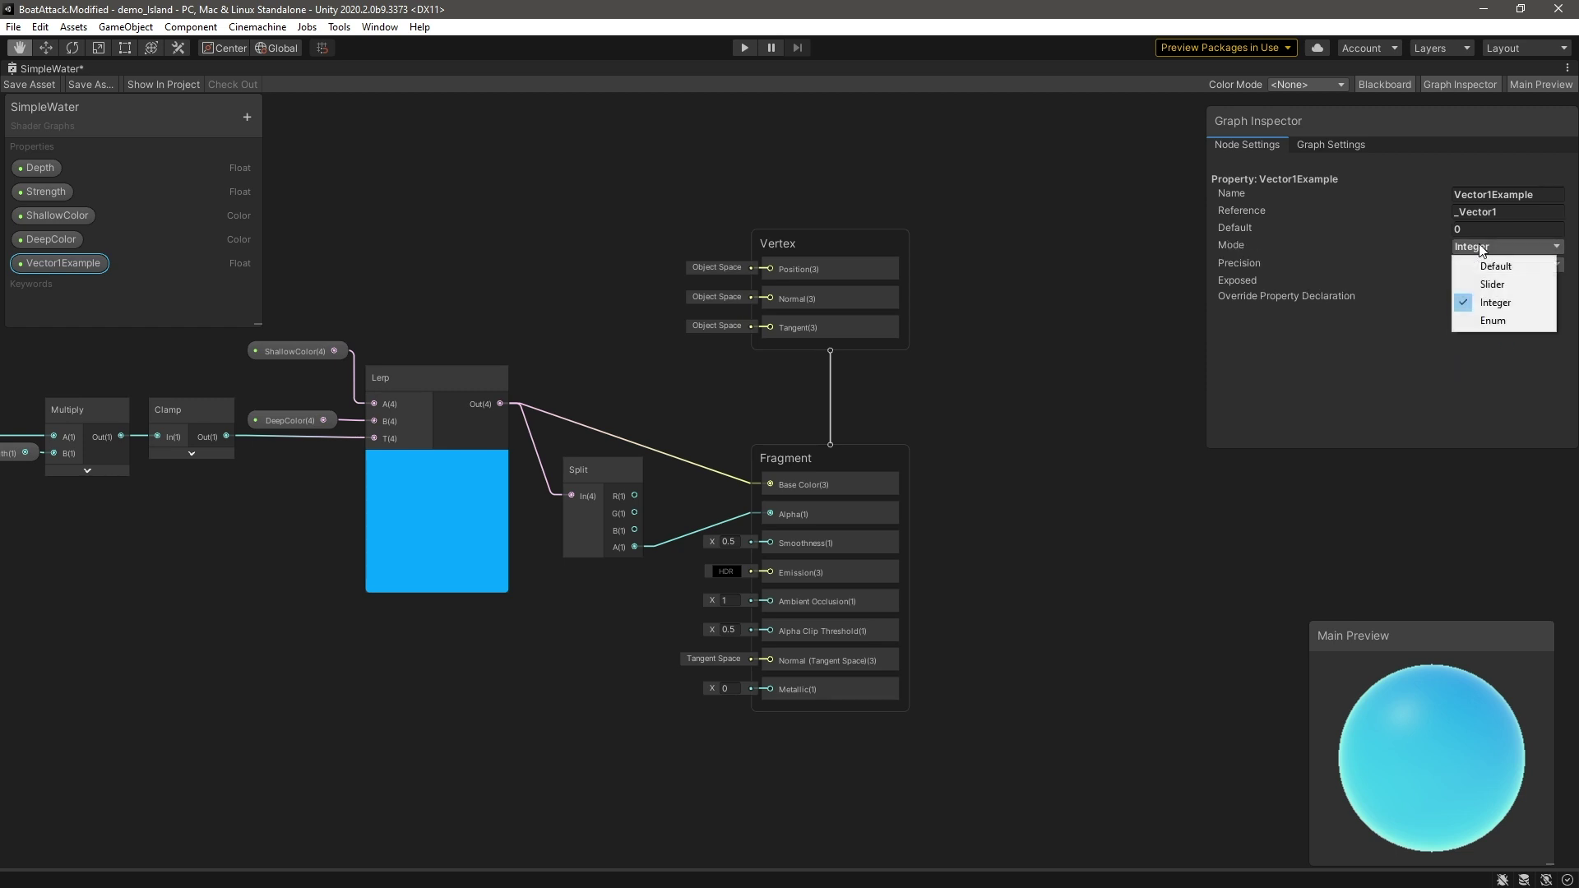
left_click(1487, 321)
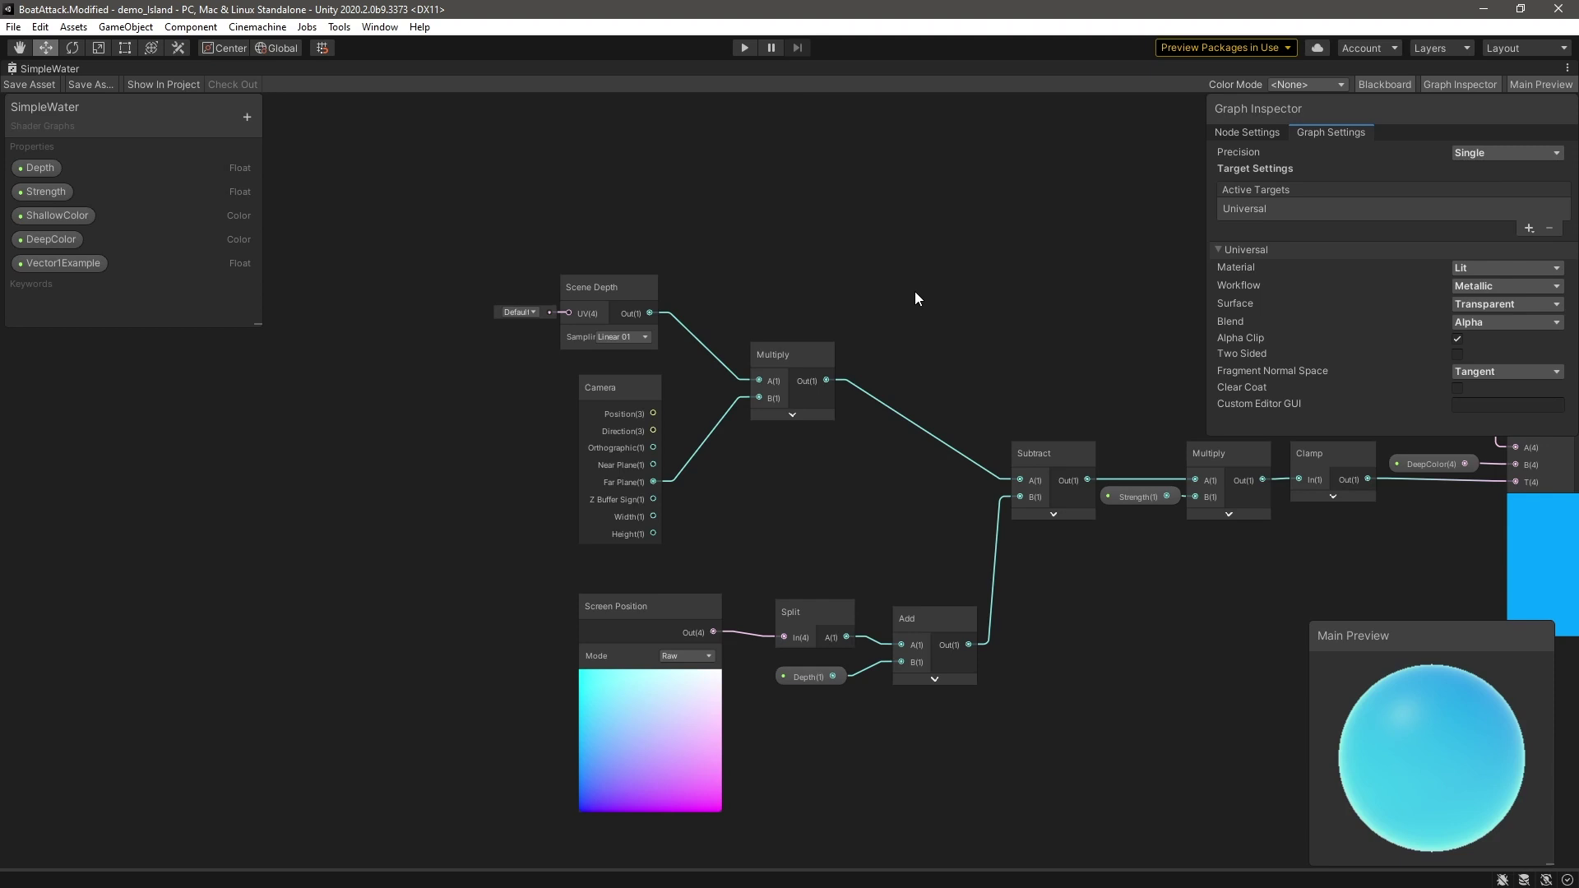
- Pan along the depth calculation nodes over to the Vertex and Fragment stack
middle_click_drag(989, 308, 253, 319)
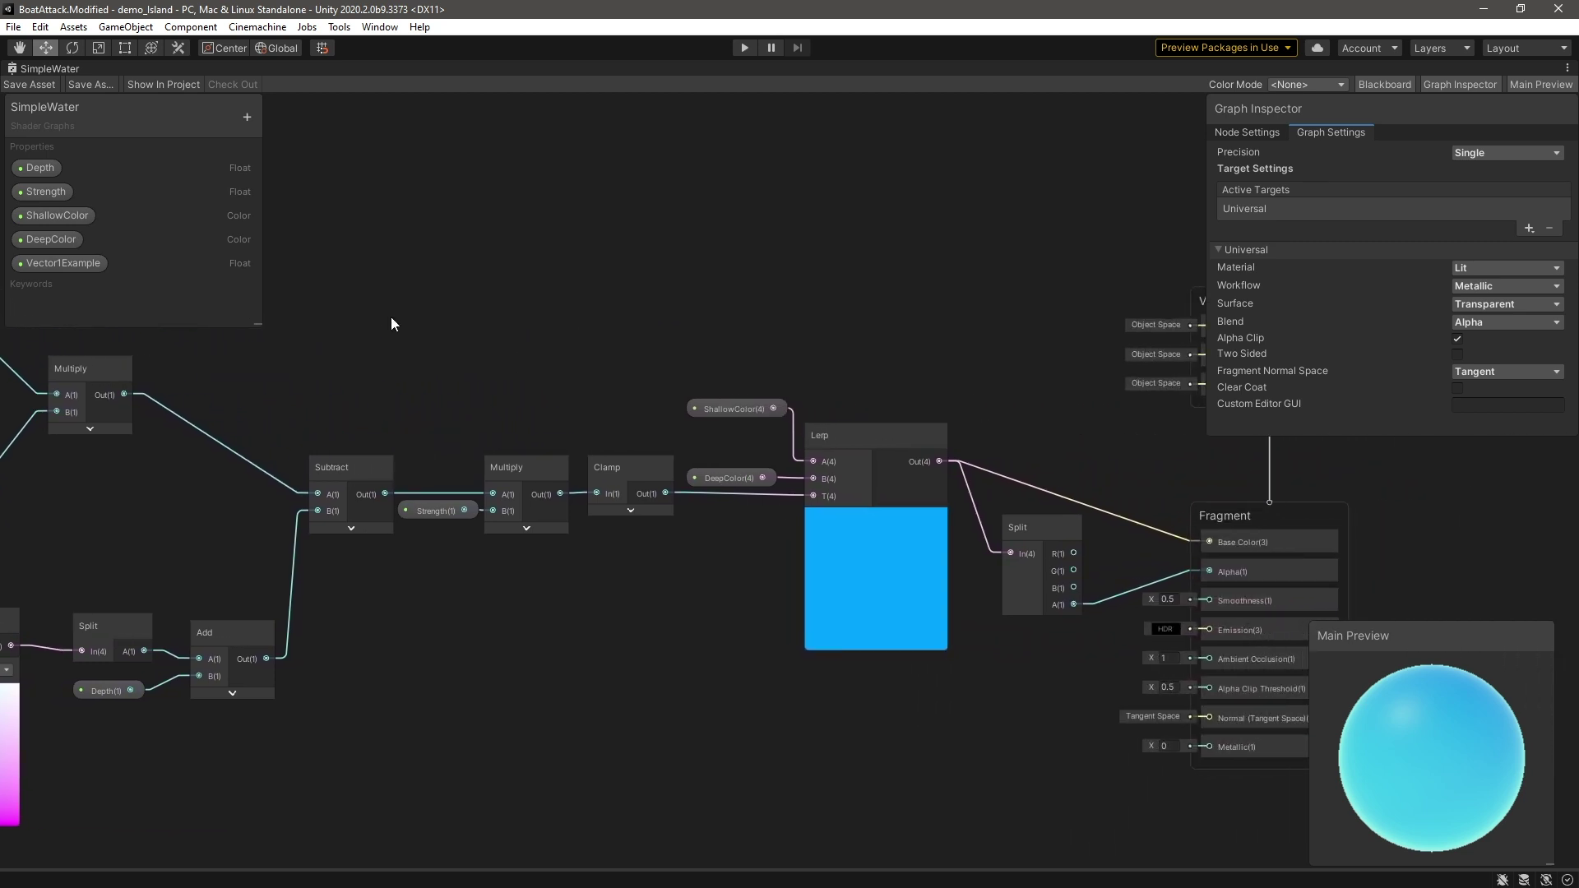
middle_click_drag(925, 306, 641, 303)
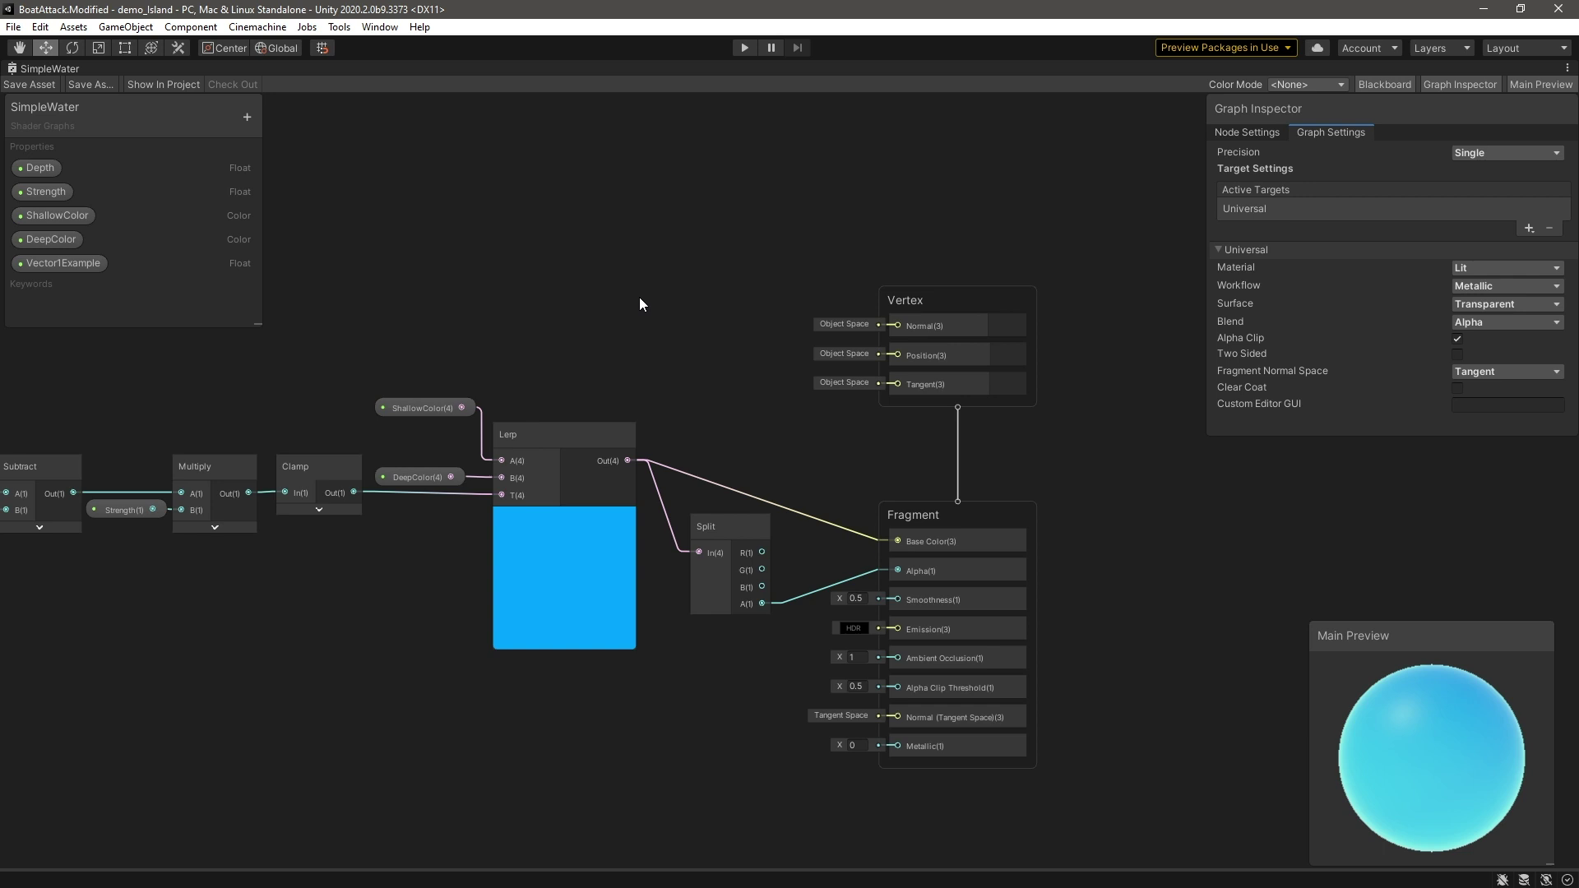